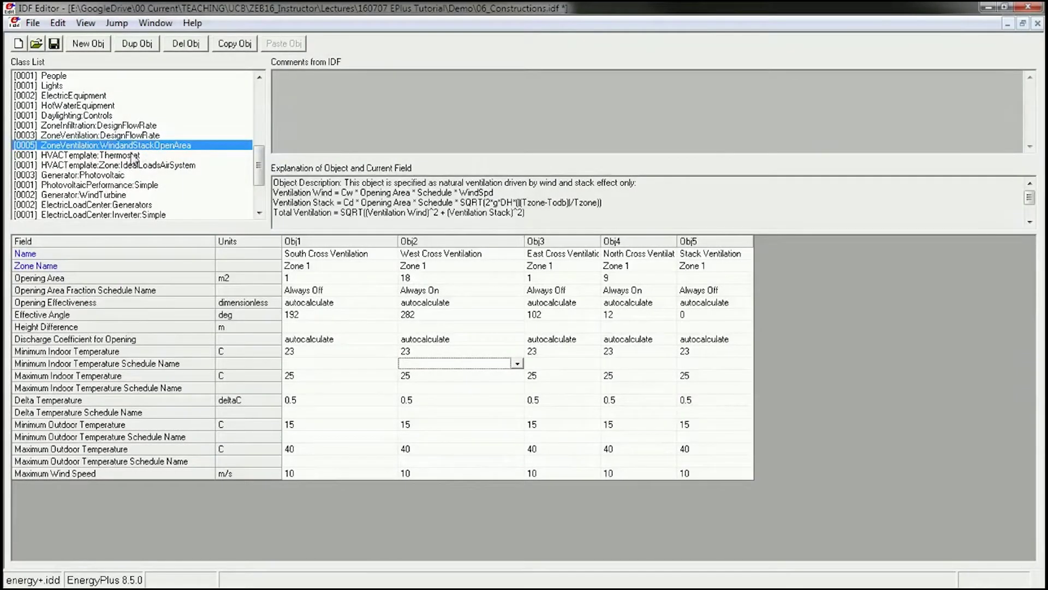
Show the HVACTemplate:Thermostat object, widened to read SCHOOL_HTGSETP_SCH and SCHOOL_CLGSETP_SCH in full
{"action": "left_click", "coordinate": [97, 157]}
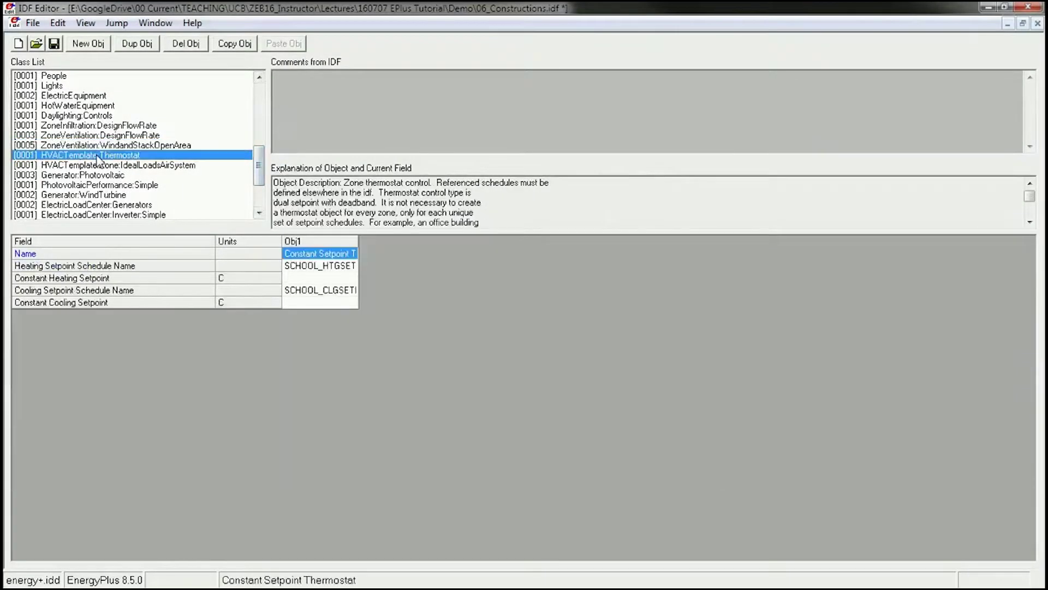
{"action": "left_click", "coordinate": [92, 165]}
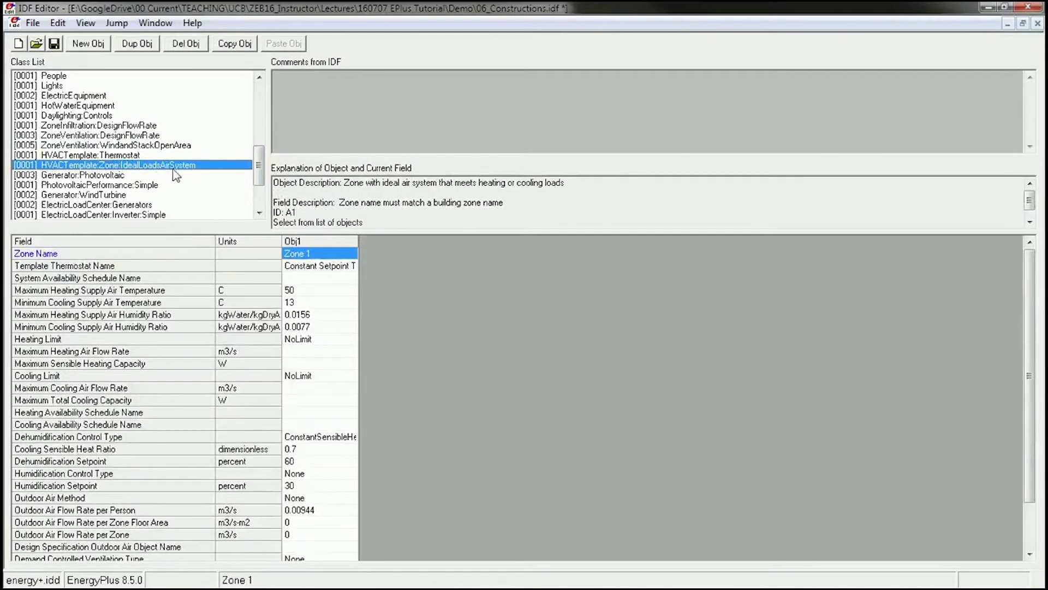
{"action": "left_click", "coordinate": [120, 156]}
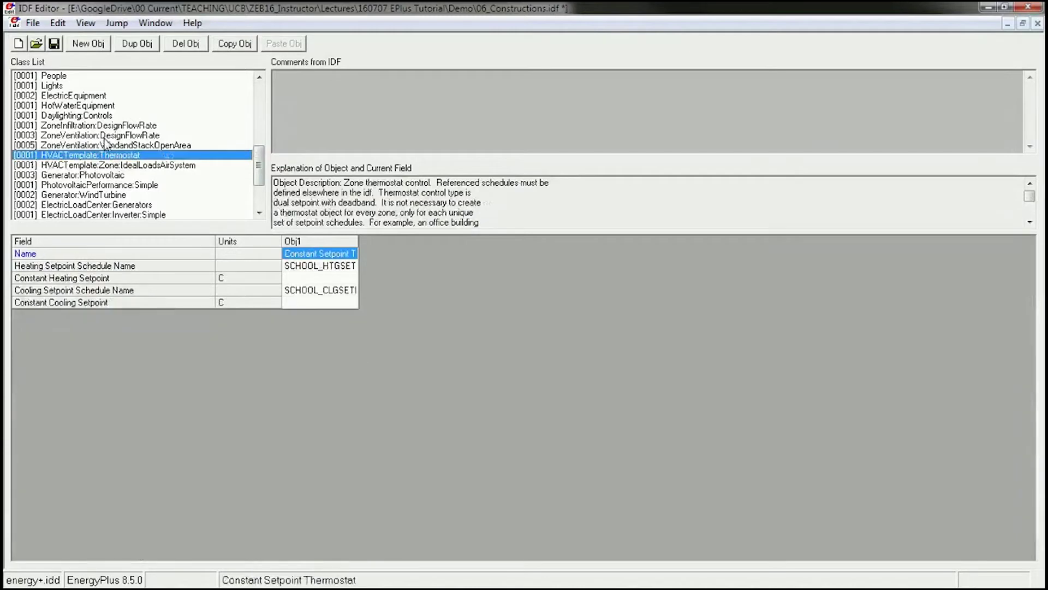
{"action": "left_click_drag", "start_coordinate": [359, 239], "coordinate": [516, 240]}
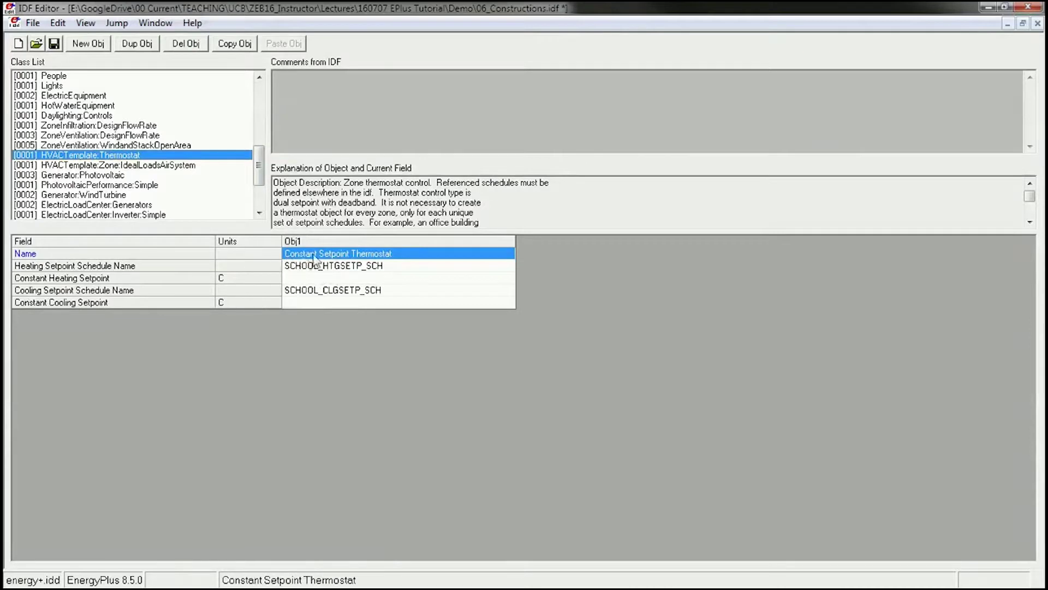
{"action": "left_click", "coordinate": [299, 265]}
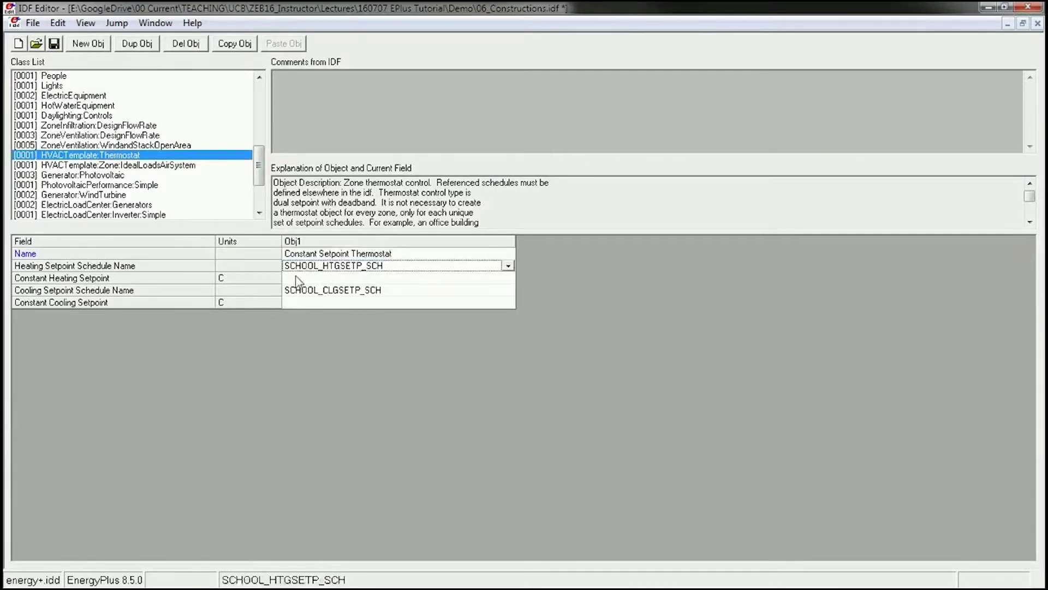
{"action": "left_click", "coordinate": [310, 292]}
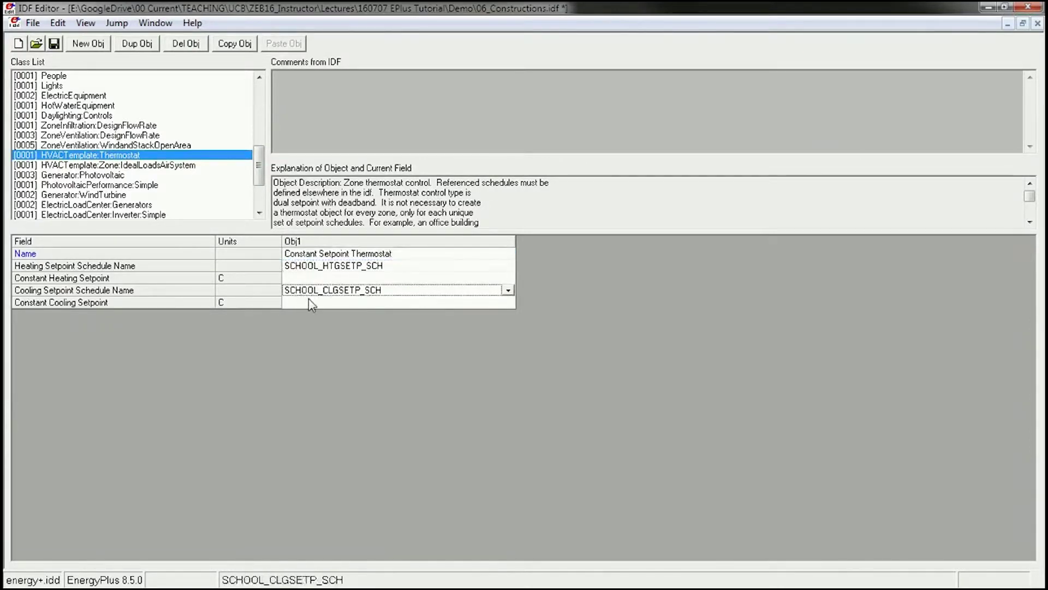
List the Schedule:Compact objects and browse the OFF_ClgSetP_Sch and OFF_HtgSetP_Sch schedules
{"action": "left_click_drag", "start_coordinate": [260, 173], "coordinate": [260, 112]}
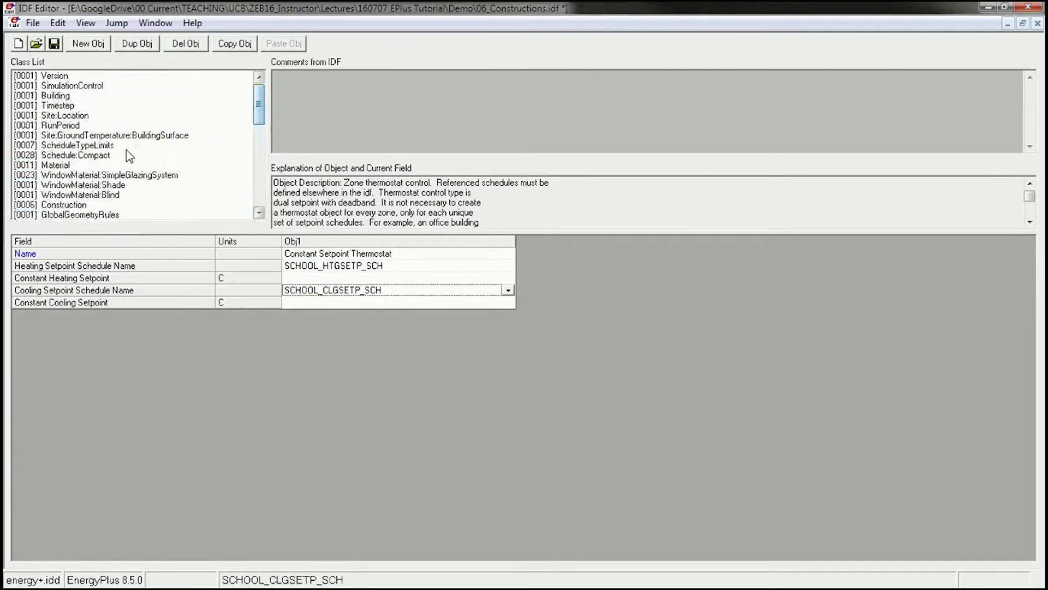
{"action": "left_click", "coordinate": [109, 157]}
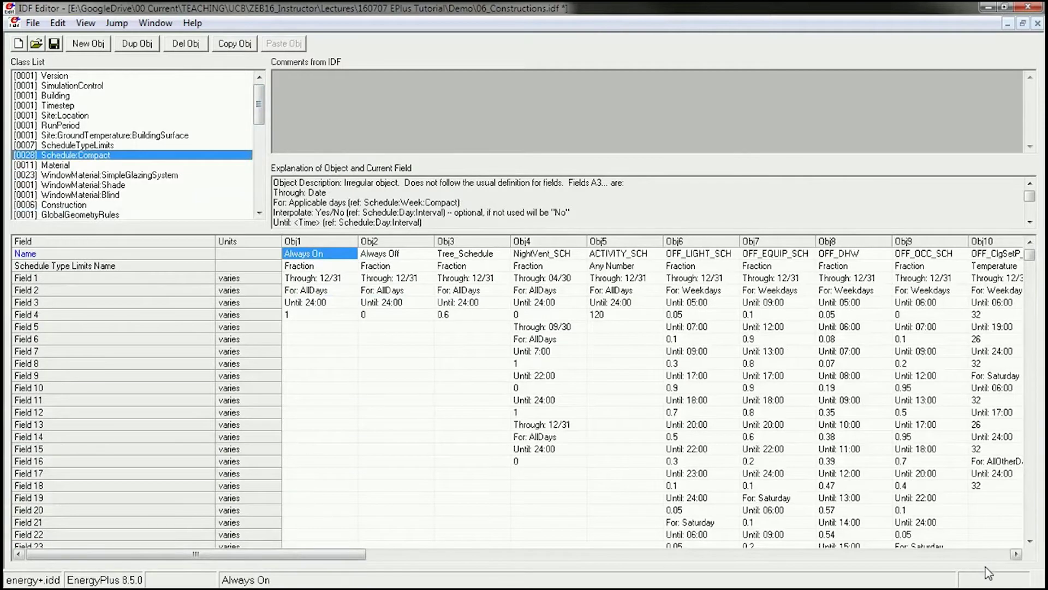
{"action": "left_click", "coordinate": [1016, 554]}
{"action": "left_click", "coordinate": [1017, 554]}
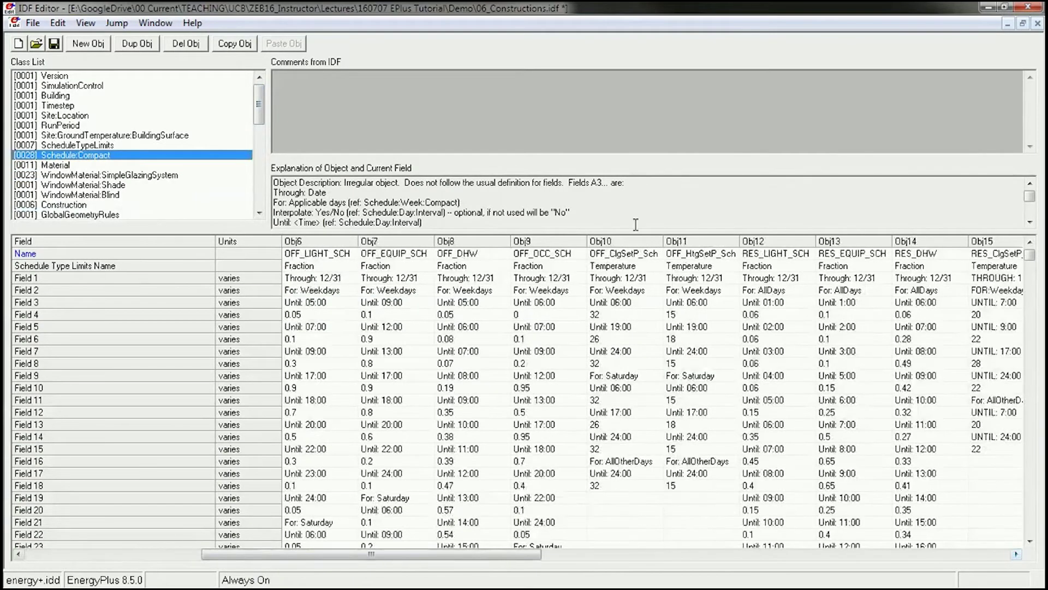
{"action": "left_click", "coordinate": [639, 244]}
{"action": "left_click", "coordinate": [685, 244]}
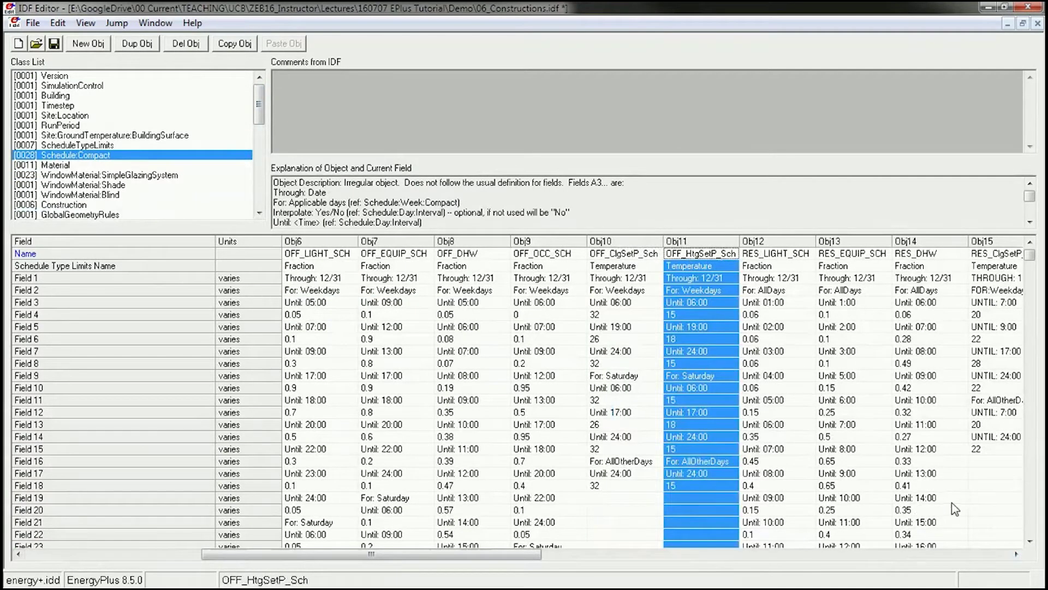
Move past the RES setpoint schedules to select SCHOOL_CLGSETP_SCH and SCHOOL_HTGSETP_SCH
{"action": "left_click", "coordinate": [1015, 554]}
{"action": "left_click", "coordinate": [1015, 554]}
{"action": "left_click", "coordinate": [1016, 554]}
{"action": "left_click", "coordinate": [1016, 554]}
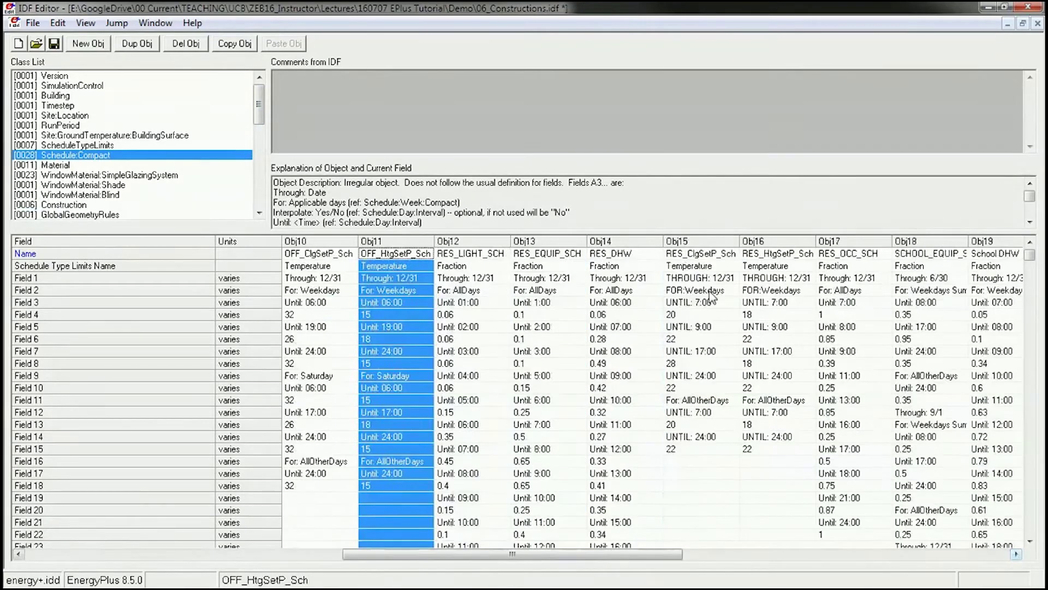
{"action": "left_click", "coordinate": [724, 244]}
{"action": "left_click", "coordinate": [769, 244]}
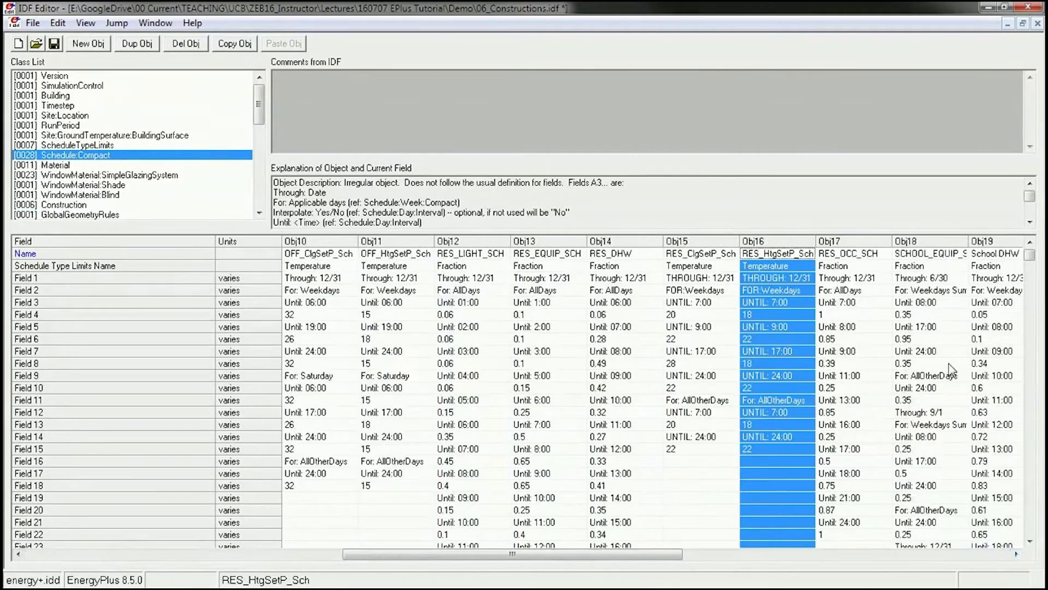
{"action": "left_click", "coordinate": [1017, 554]}
{"action": "left_click", "coordinate": [1017, 555]}
{"action": "left_click", "coordinate": [1016, 554]}
{"action": "left_click", "coordinate": [1016, 554]}
{"action": "left_click", "coordinate": [1016, 554]}
{"action": "left_click", "coordinate": [1016, 554]}
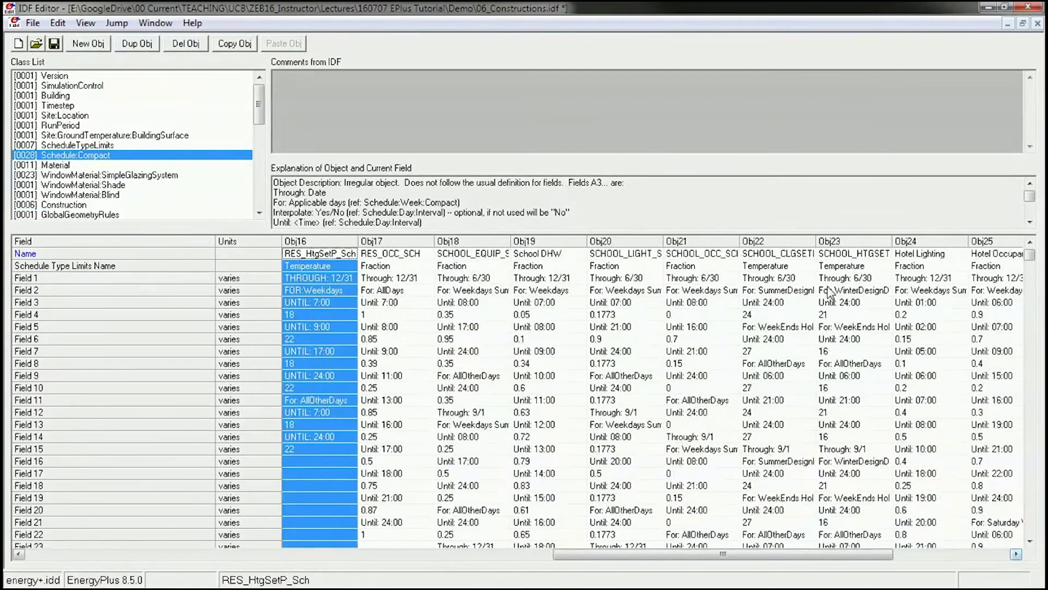
{"action": "left_click", "coordinate": [789, 246]}
{"action": "left_click", "coordinate": [852, 244]}
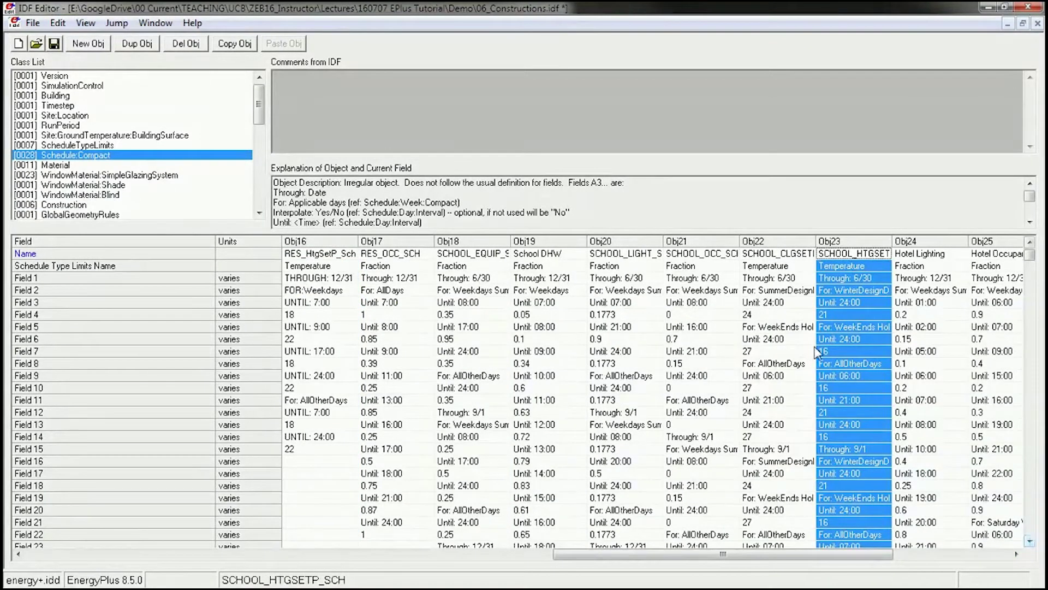
Review the school schedules' SummerDesignDay, weekend/holiday and AllOtherDays entries, widening the heating column
{"action": "left_click", "coordinate": [780, 293]}
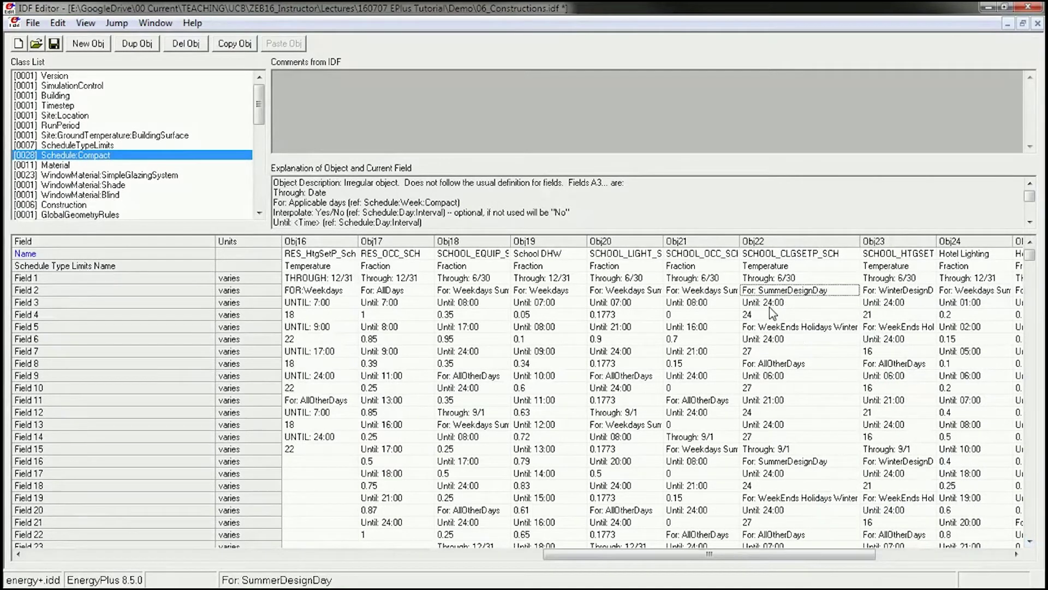
{"action": "left_click_drag", "start_coordinate": [936, 240], "coordinate": [973, 241]}
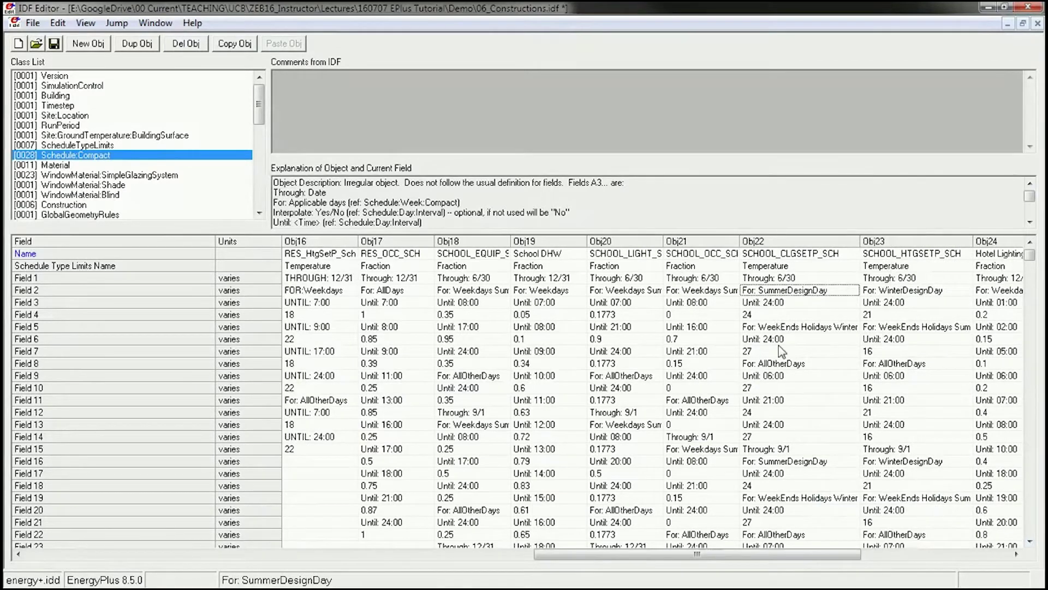
{"action": "left_click", "coordinate": [801, 329]}
{"action": "left_click", "coordinate": [923, 329]}
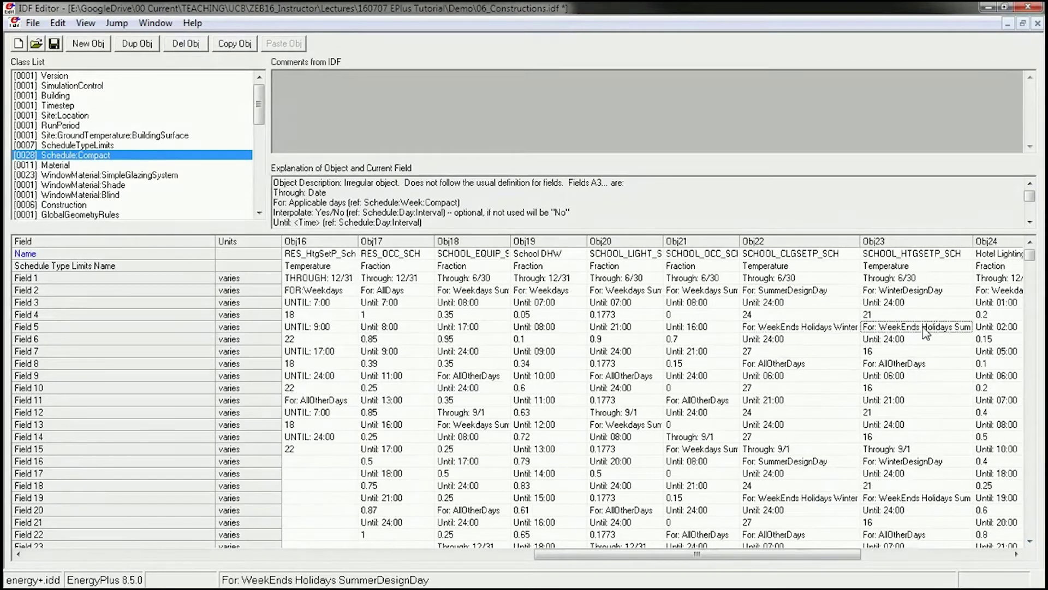
{"action": "left_click", "coordinate": [785, 365]}
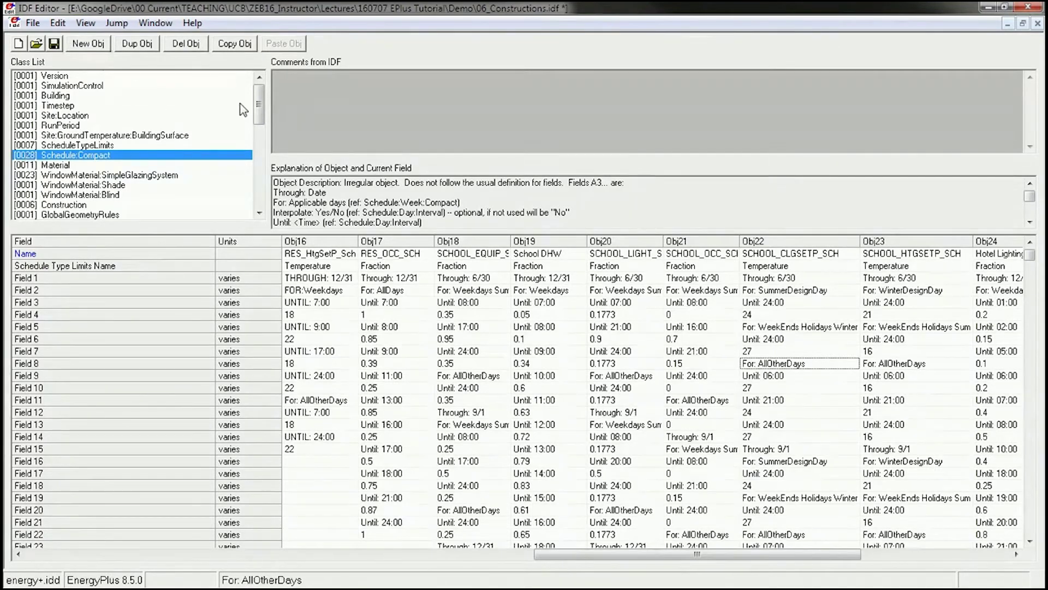
Show HVACTemplate:Zone:IdealLoadsAirSystem with a widened value column and check its Heating and Cooling Limits
{"action": "left_click_drag", "start_coordinate": [260, 98], "coordinate": [257, 159]}
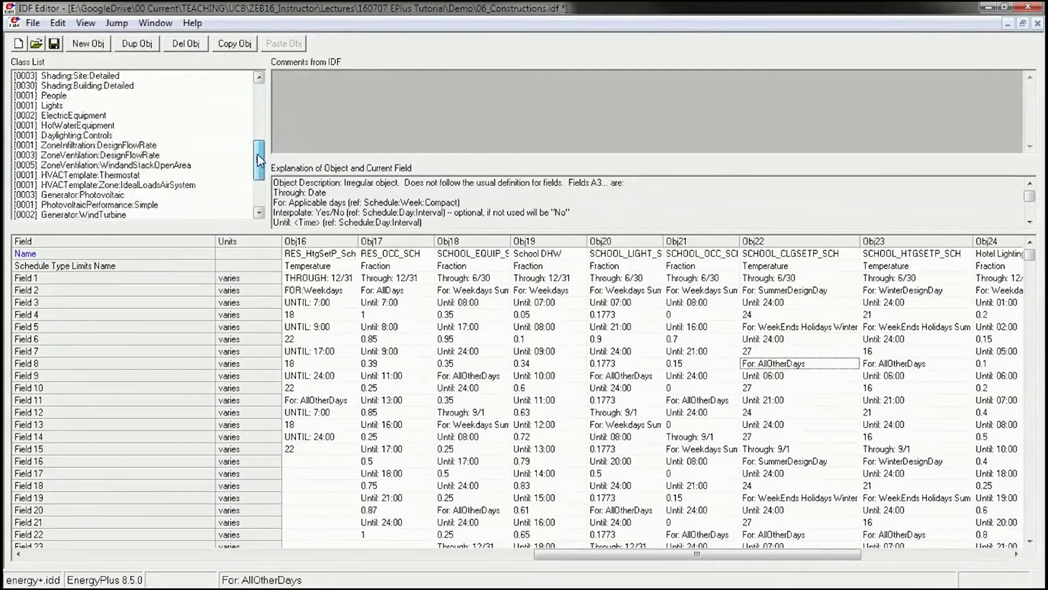
{"action": "left_click", "coordinate": [122, 186]}
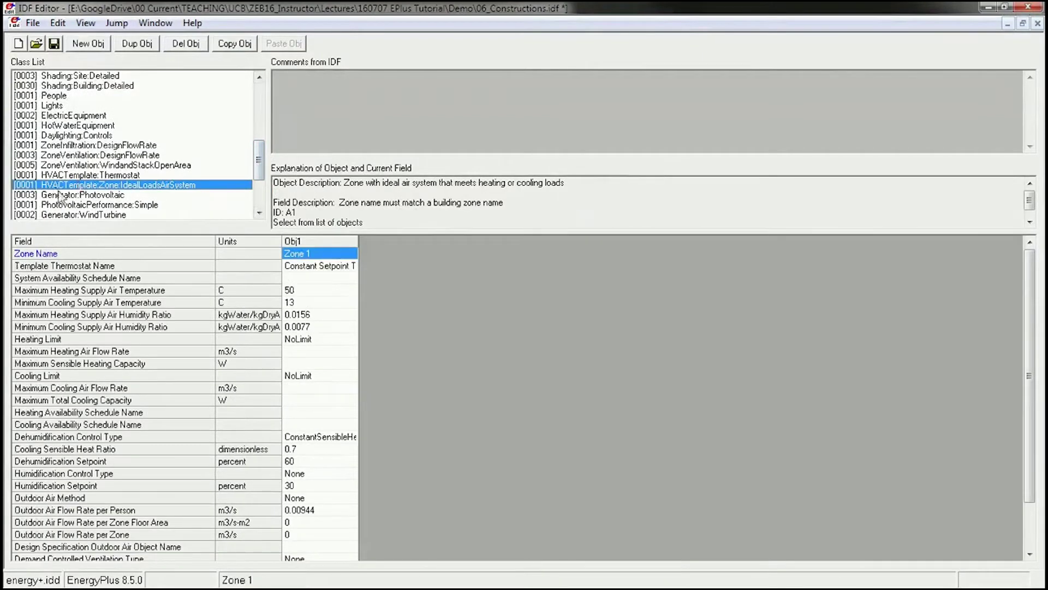
{"action": "left_click_drag", "start_coordinate": [358, 245], "coordinate": [470, 245]}
{"action": "left_click", "coordinate": [319, 381]}
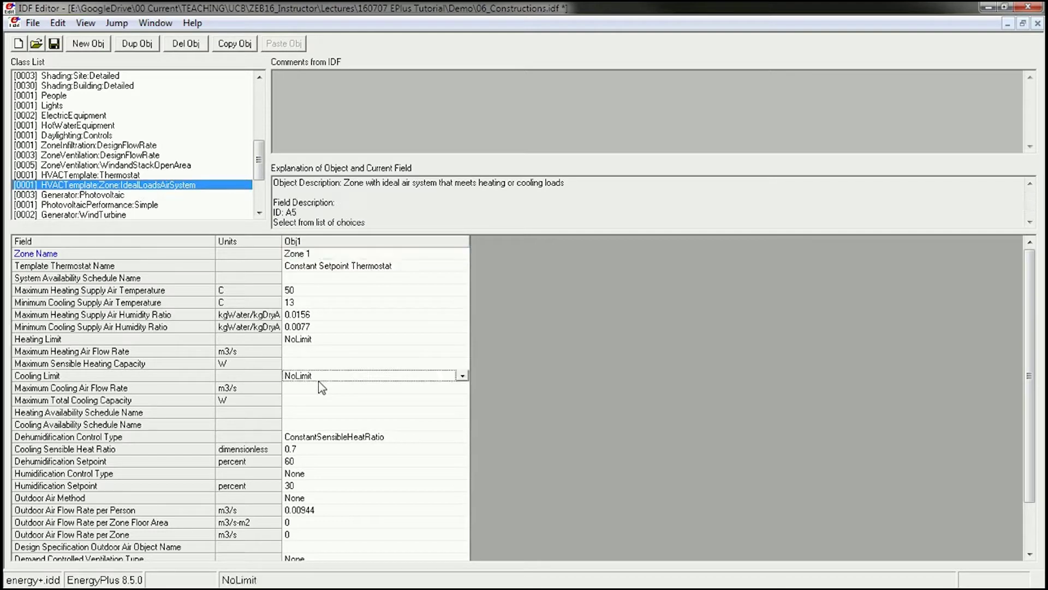
{"action": "left_click", "coordinate": [305, 339]}
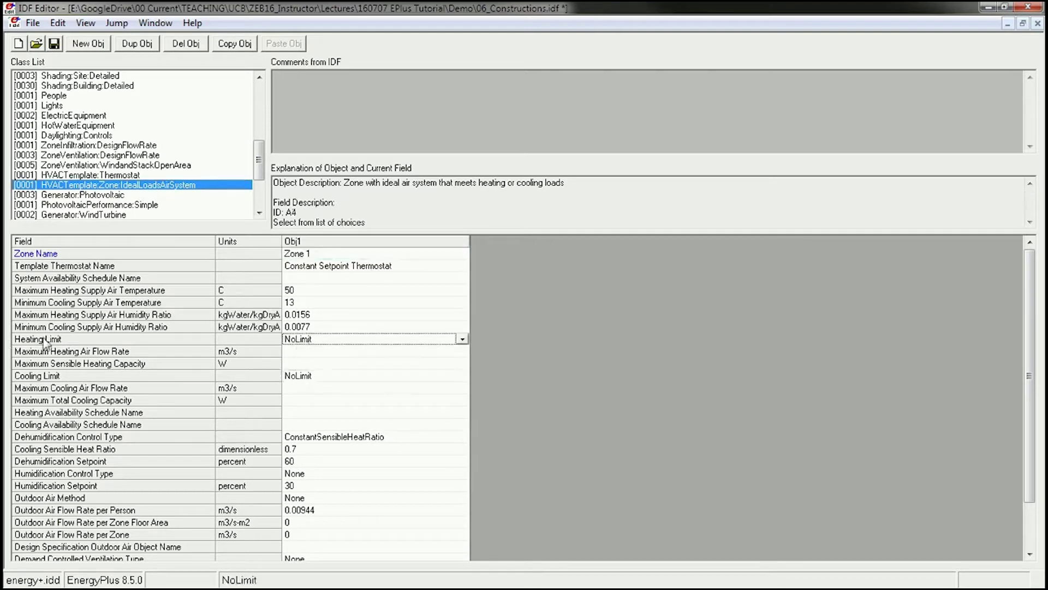
{"action": "left_click", "coordinate": [31, 377]}
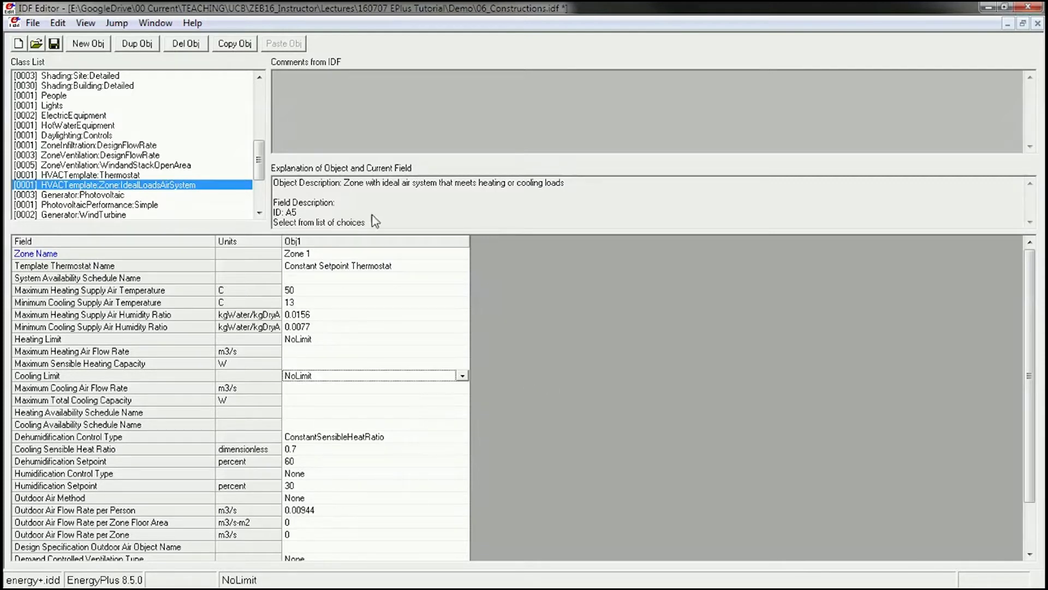
Check the Maximum Heating Supply Air Temperature, then go back to the Thermostat object
{"action": "left_click", "coordinate": [444, 241]}
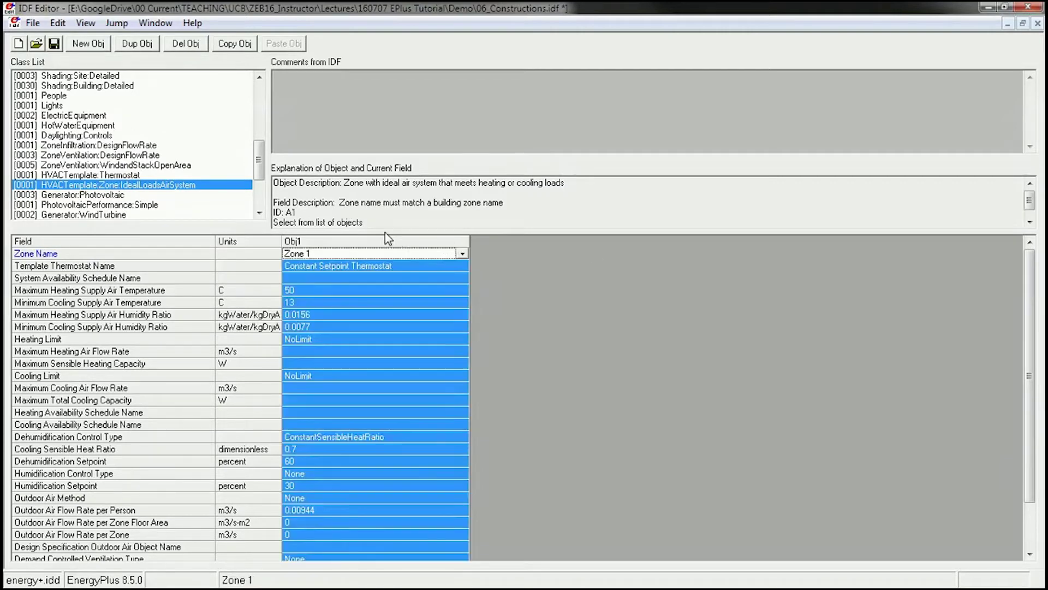
{"action": "left_click_drag", "start_coordinate": [1030, 304], "coordinate": [1033, 349]}
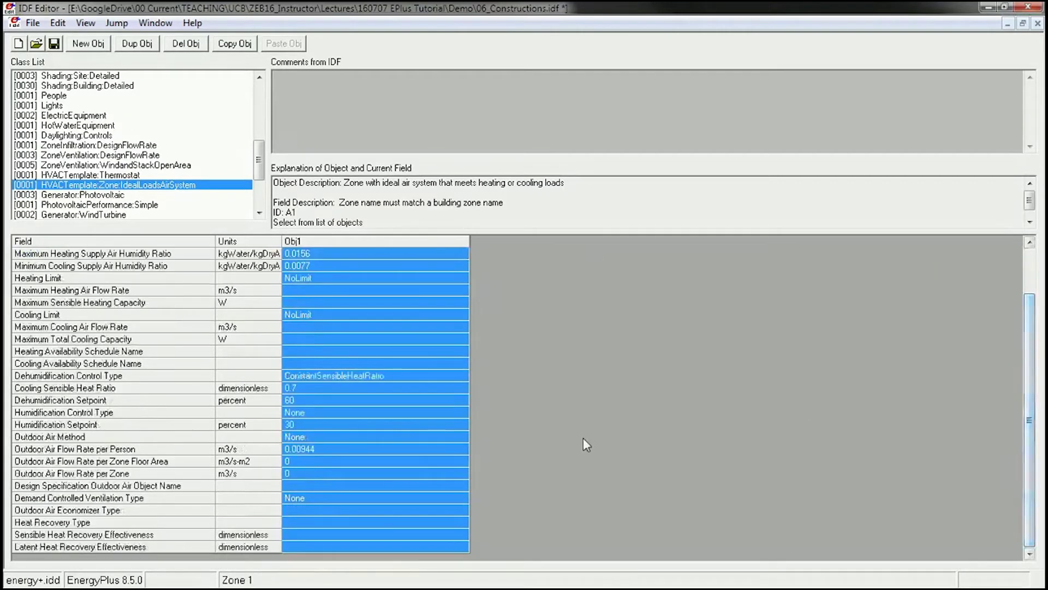
{"action": "scroll", "coordinate": [583, 438], "scroll_direction": "up", "scroll_amount": 3}
{"action": "left_click", "coordinate": [424, 295]}
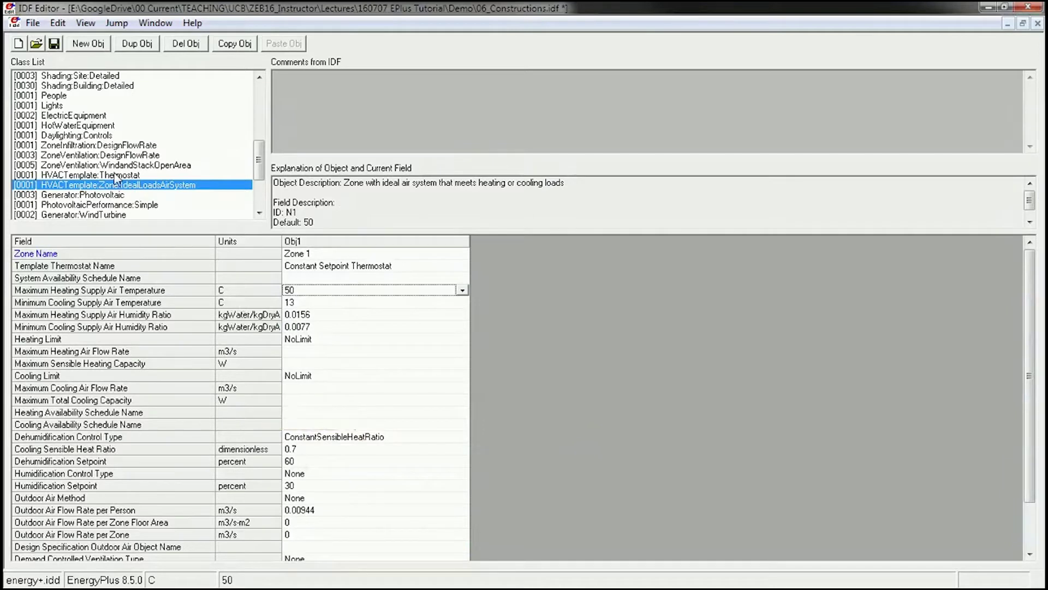
{"action": "left_click", "coordinate": [139, 176]}
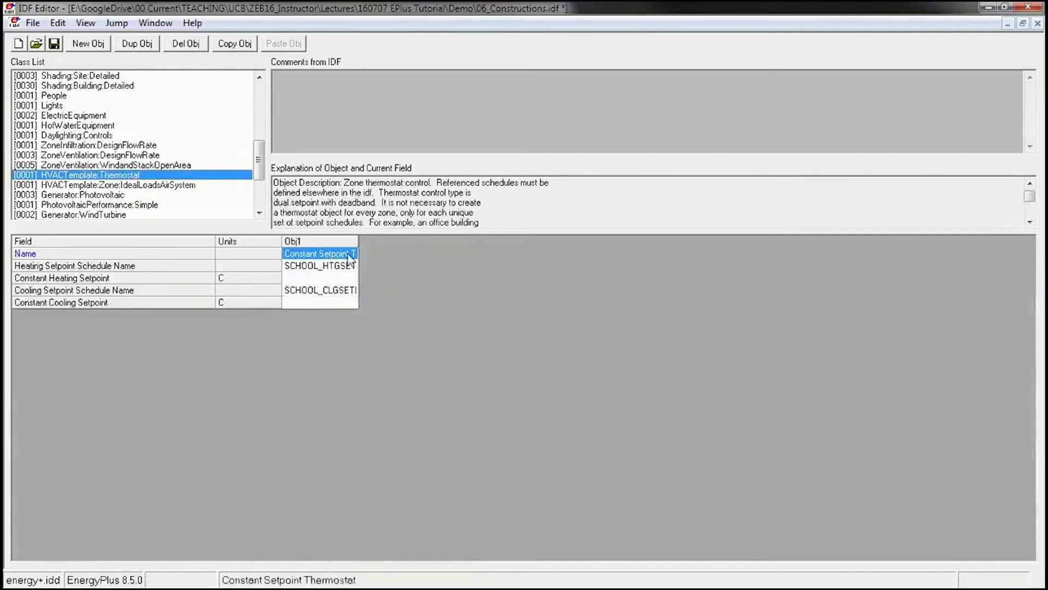
Return to Schedule:Compact and select the SCHOOL_CLGSETP_SCH column (Obj22)
{"action": "left_click_drag", "start_coordinate": [359, 244], "coordinate": [434, 244]}
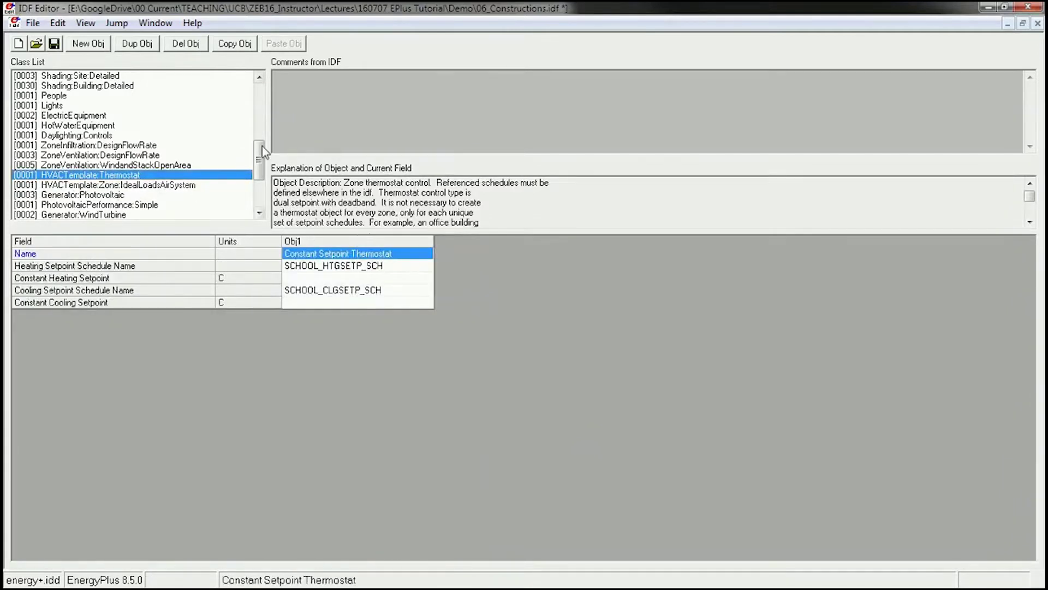
{"action": "scroll", "coordinate": [259, 150], "scroll_direction": "up", "scroll_amount": 2}
{"action": "scroll", "coordinate": [260, 151], "scroll_direction": "up", "scroll_amount": 4}
{"action": "left_click", "coordinate": [118, 135]}
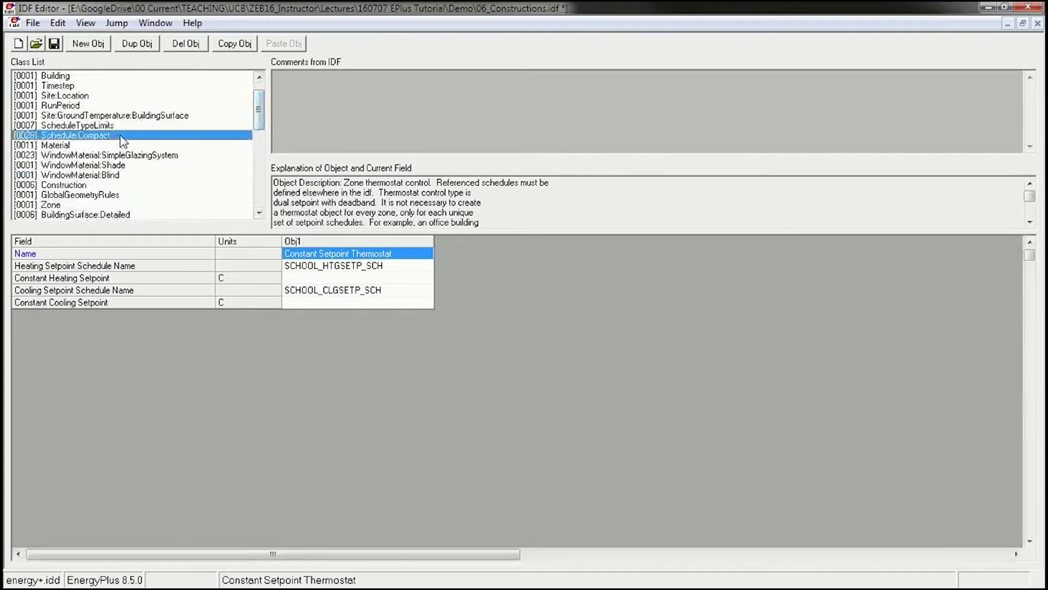
{"action": "left_click_drag", "start_coordinate": [338, 554], "coordinate": [791, 547]}
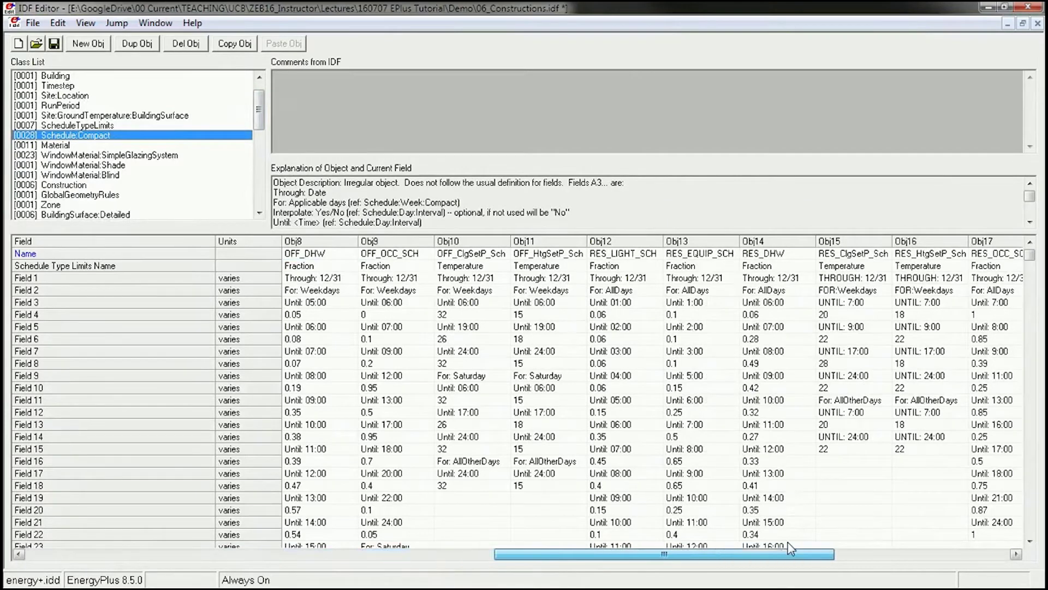
{"action": "left_click", "coordinate": [1016, 554]}
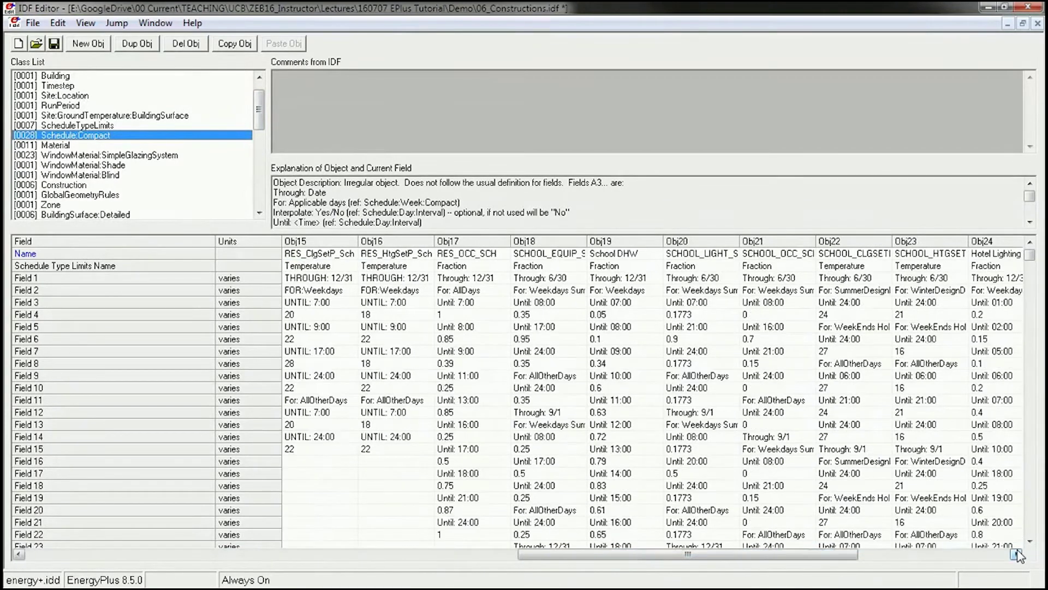
{"action": "left_click", "coordinate": [1017, 554]}
{"action": "left_click", "coordinate": [1017, 554]}
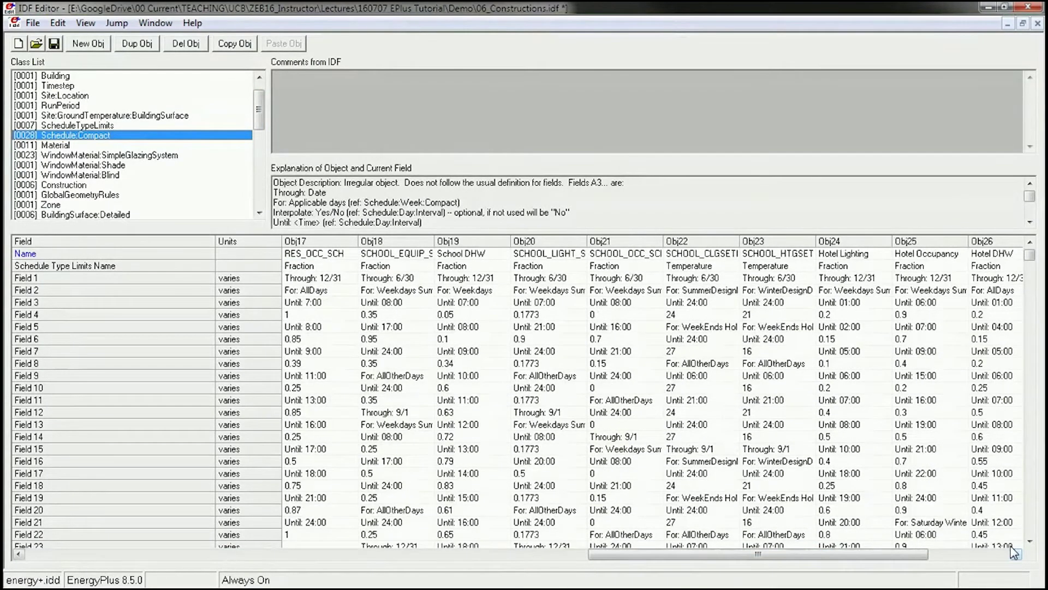
{"action": "left_click", "coordinate": [710, 245]}
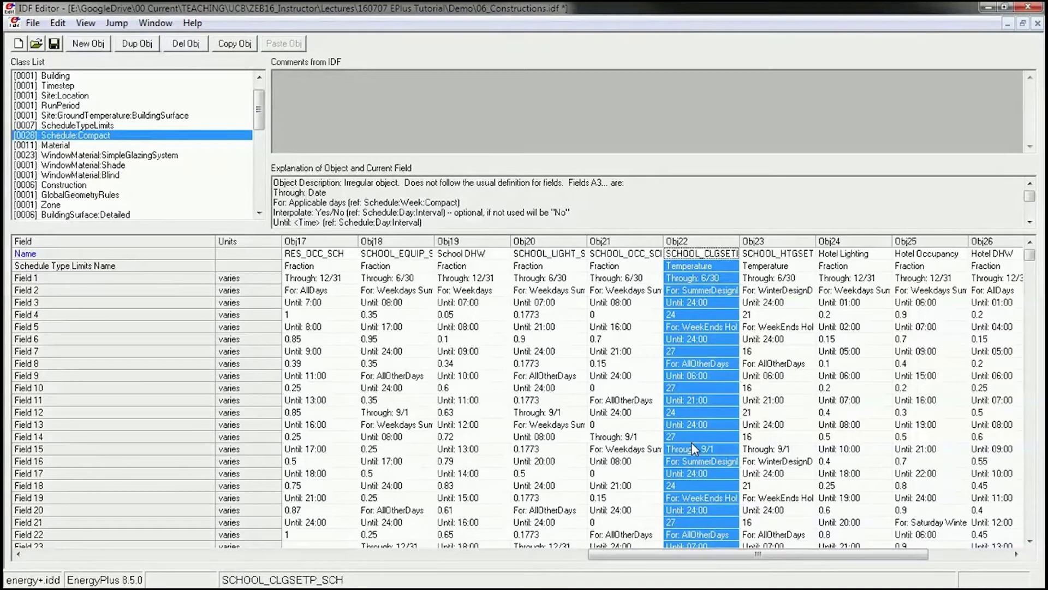
Change the SCHOOL_CLGSETP_SCH cooling setpoints in Fields 10, 12 and 14 to 40 °C
{"action": "left_click", "coordinate": [684, 389]}
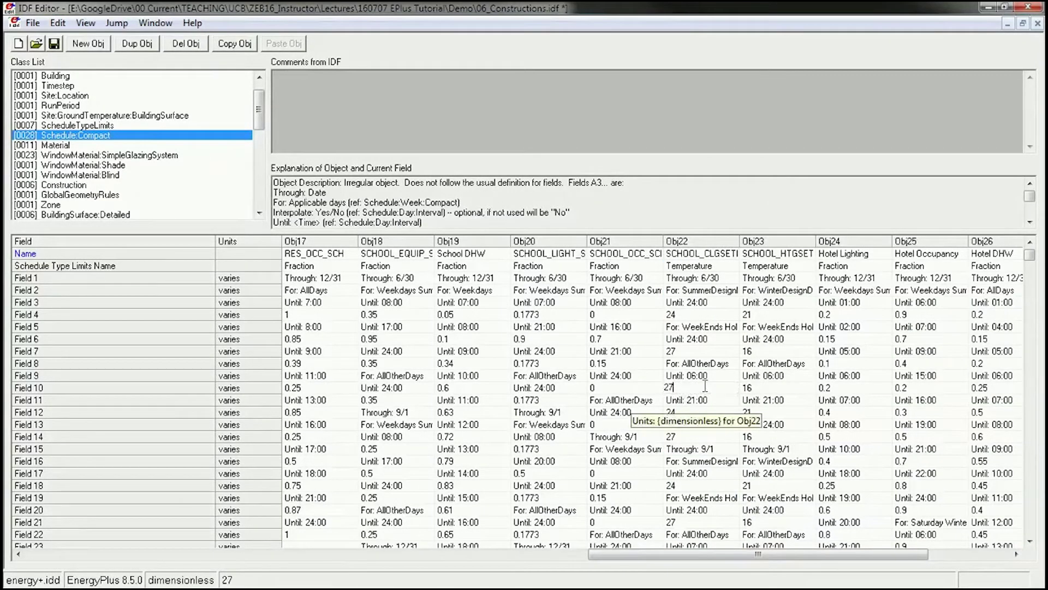
{"action": "type", "text": "4"}
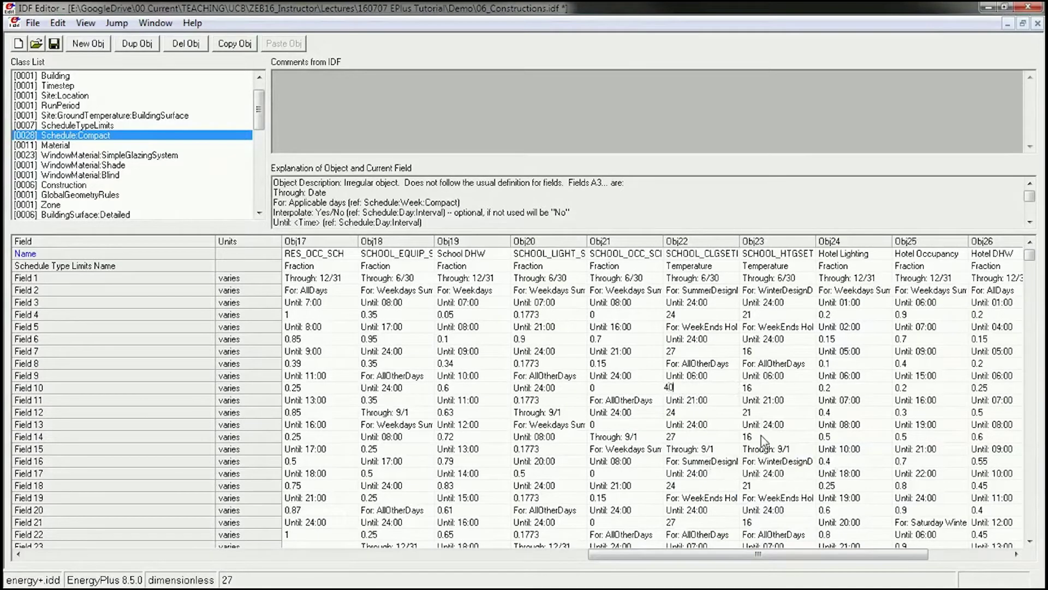
{"action": "type", "text": "0"}
{"action": "left_click", "coordinate": [688, 412]}
{"action": "type", "text": "40"}
{"action": "left_click", "coordinate": [689, 438]}
{"action": "type", "text": "40"}
{"action": "left_click", "coordinate": [693, 413]}
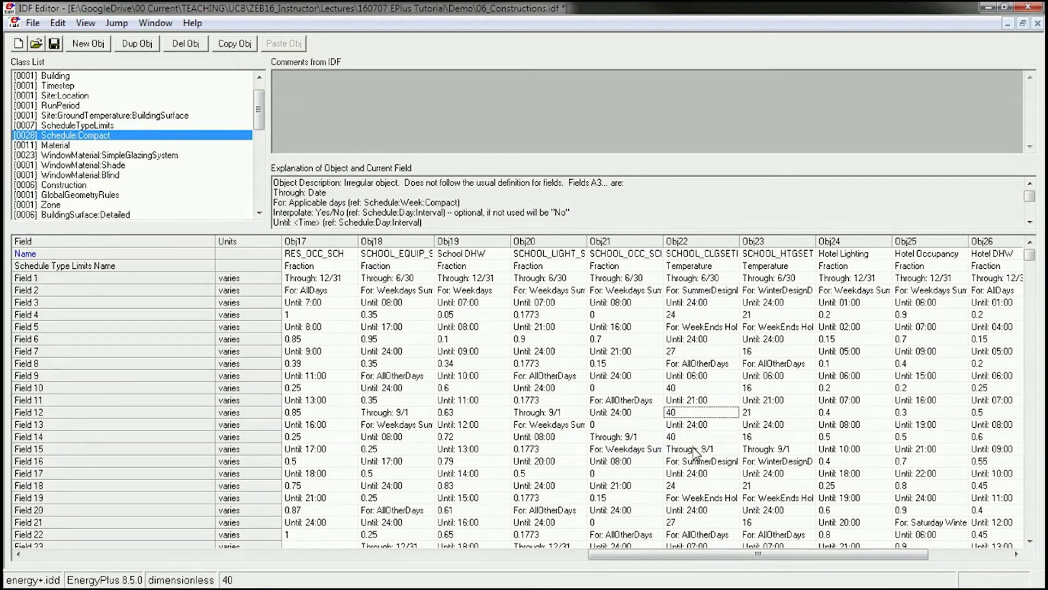
Lower the SCHOOL_HTGSETP_SCH heating setpoints in Fields 10, 12 and 14 to 10 °C
{"action": "left_click", "coordinate": [685, 387]}
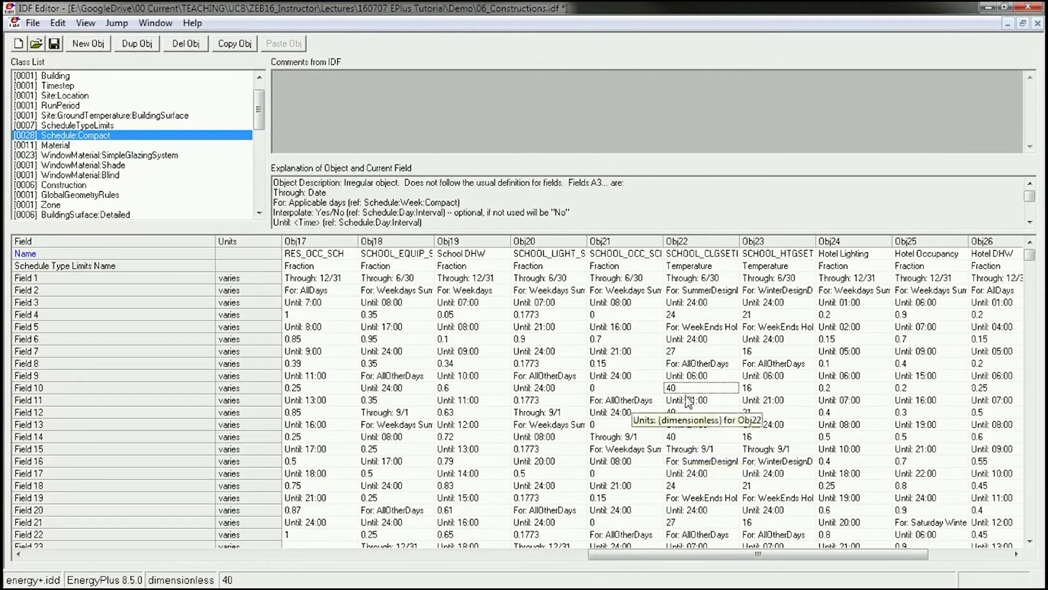
{"action": "left_click", "coordinate": [778, 388]}
{"action": "left_click_drag", "start_coordinate": [817, 240], "coordinate": [858, 241]}
{"action": "left_click", "coordinate": [757, 392]}
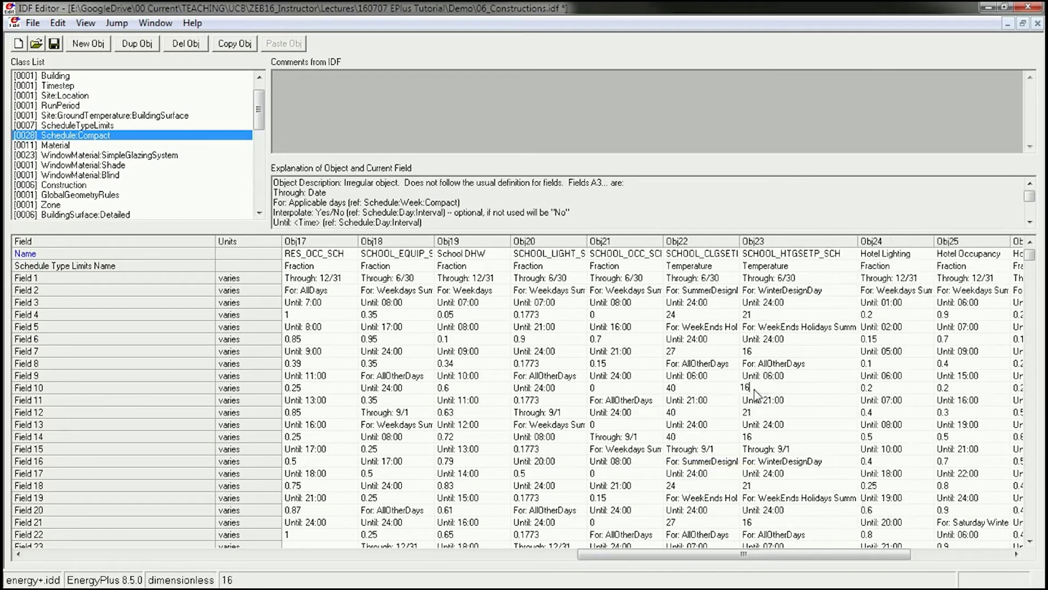
{"action": "left_click_drag", "start_coordinate": [772, 389], "coordinate": [740, 388]}
{"action": "key", "text": "Return"}
{"action": "key", "text": "Down"}
{"action": "type", "text": "1"}
{"action": "key", "text": "Return"}
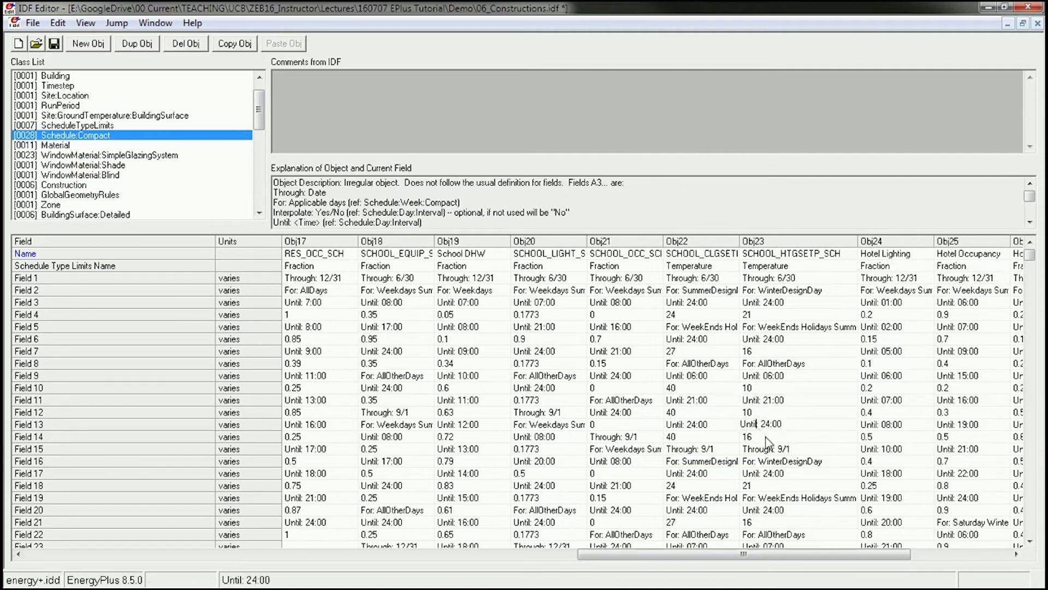
{"action": "key", "text": "Down"}
{"action": "type", "text": "10"}
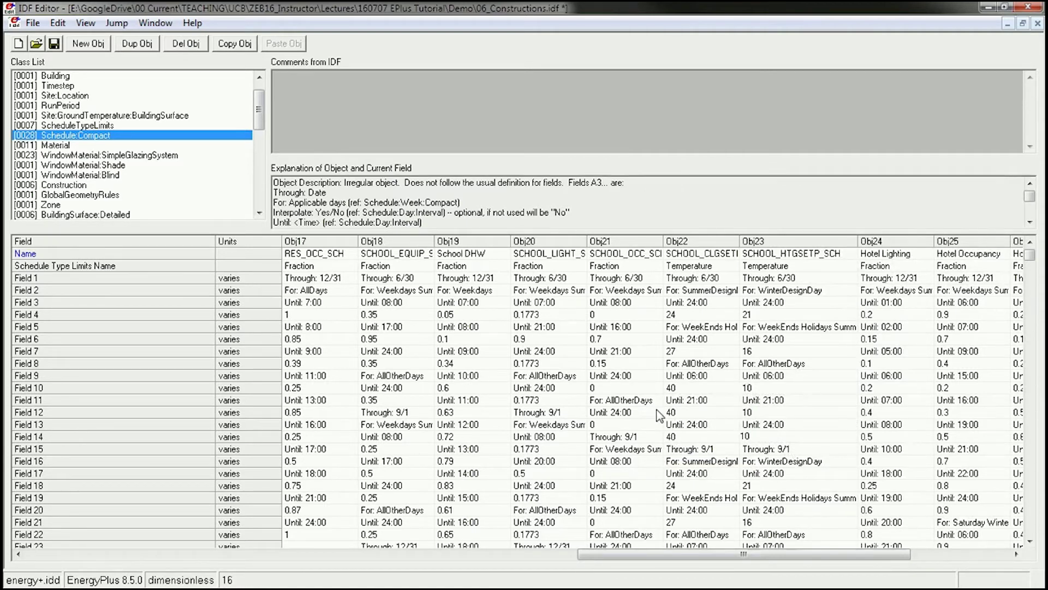
{"action": "left_click", "coordinate": [699, 414]}
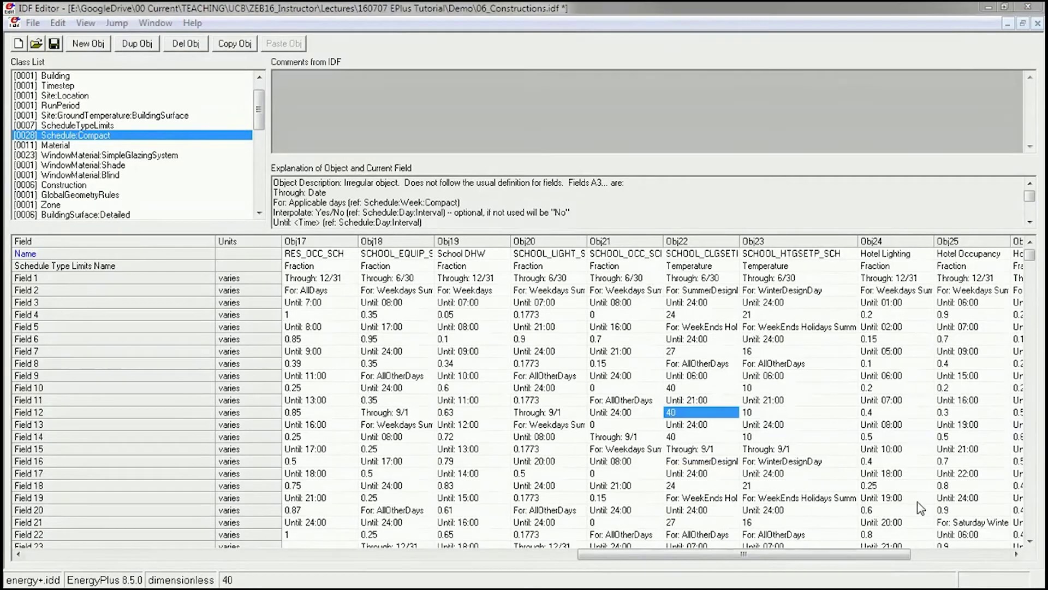
Save the model as a new 07_ file and simulate it in EP-Launch
{"action": "left_click", "coordinate": [705, 376]}
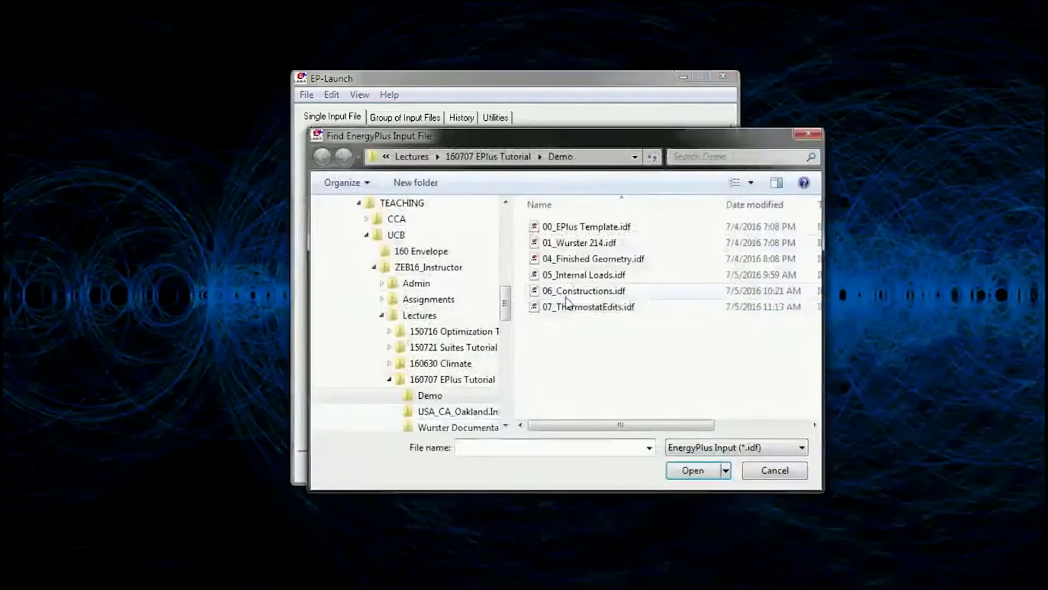
{"action": "double_click", "coordinate": [567, 298]}
{"action": "left_click", "coordinate": [682, 435]}
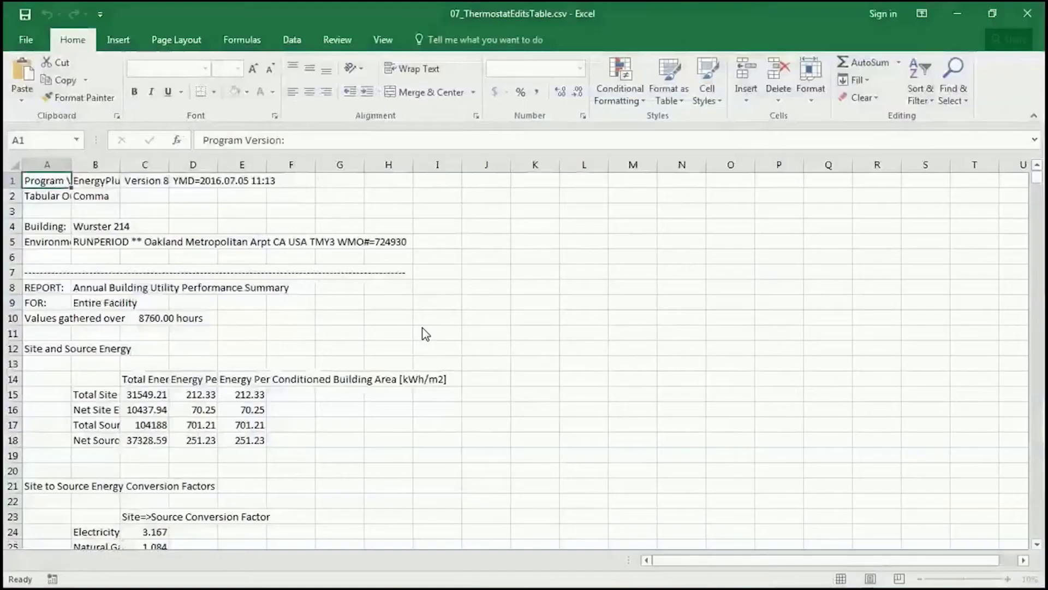
Copy all of the new run's CSV results into the dashboard's Table sheet
{"action": "key", "text": "ctrl+a"}
{"action": "key", "text": "ctrl+c"}
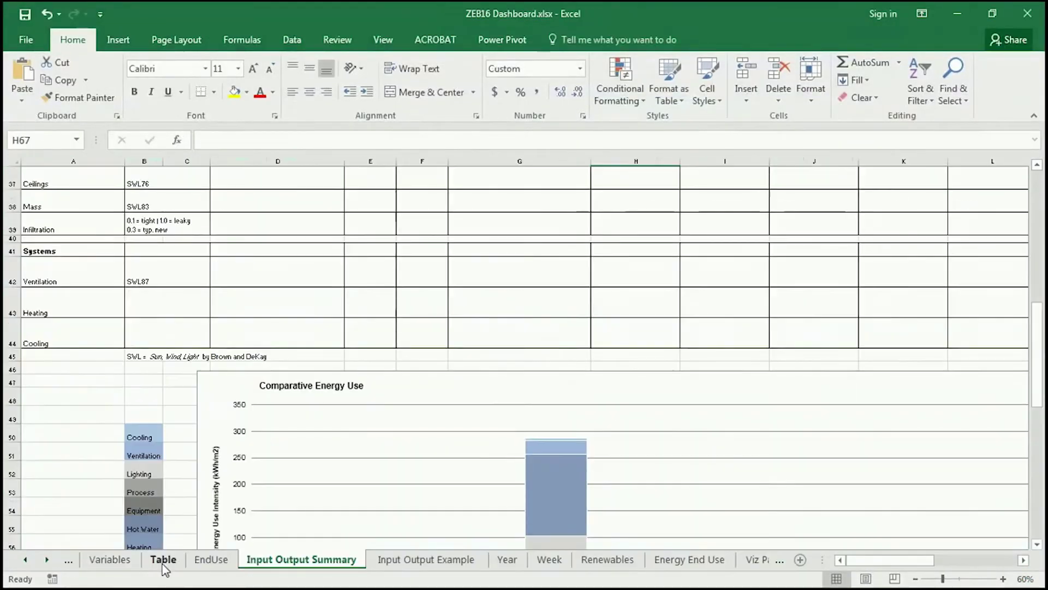
{"action": "left_click", "coordinate": [163, 559]}
{"action": "key", "text": "ctrl+v"}
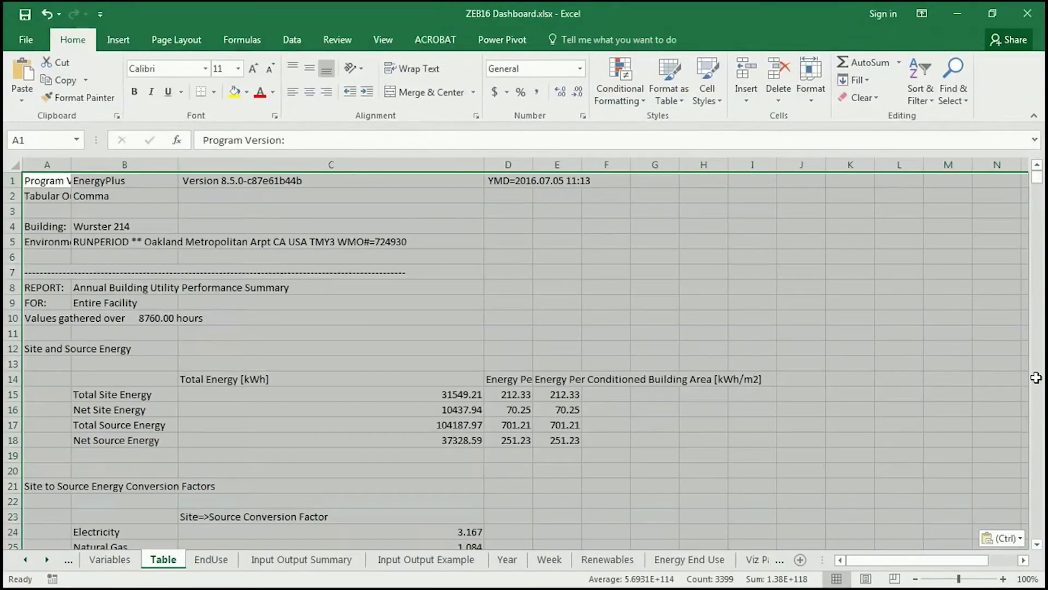
Paste the new end-use totals into the Input Output Summary's 01_People column (H67:H73)
{"action": "left_click", "coordinate": [360, 340]}
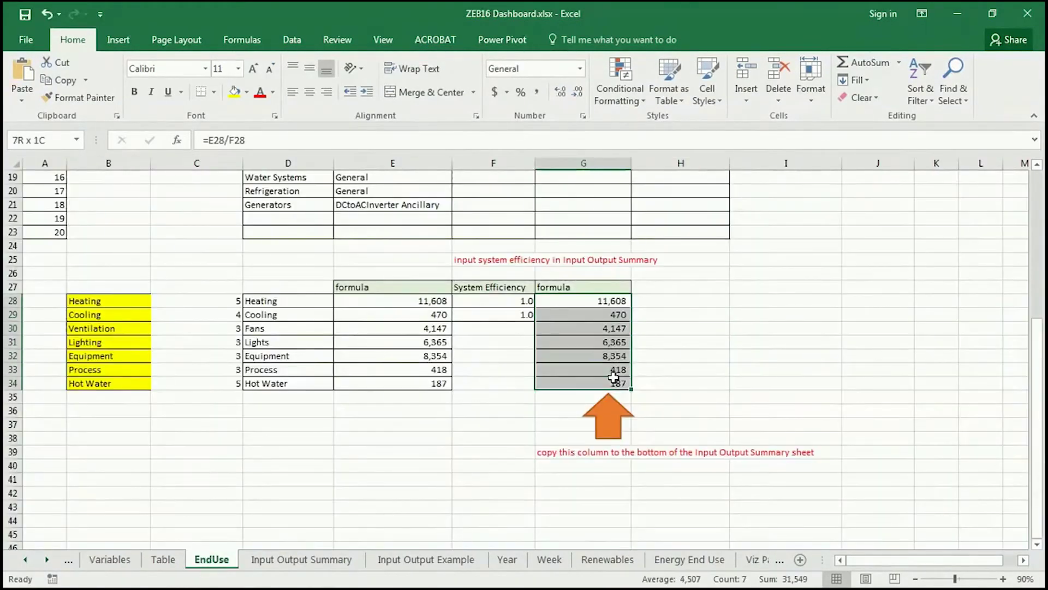
{"action": "key", "text": "ctrl+c"}
{"action": "left_click", "coordinate": [302, 559]}
{"action": "scroll", "coordinate": [632, 423], "scroll_direction": "down", "scroll_amount": 1}
{"action": "key", "text": "ctrl+v"}
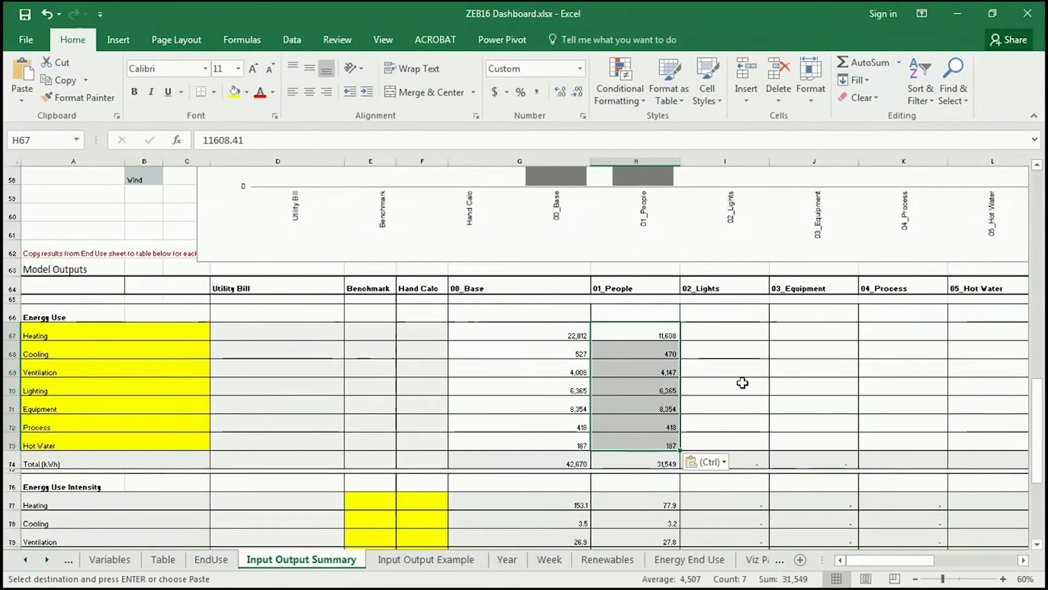
{"action": "left_click", "coordinate": [744, 383]}
Compare the 01_People cooling value with 00_Base in the Comparative Energy Use chart
{"action": "scroll", "coordinate": [745, 383], "scroll_direction": "up", "scroll_amount": 4}
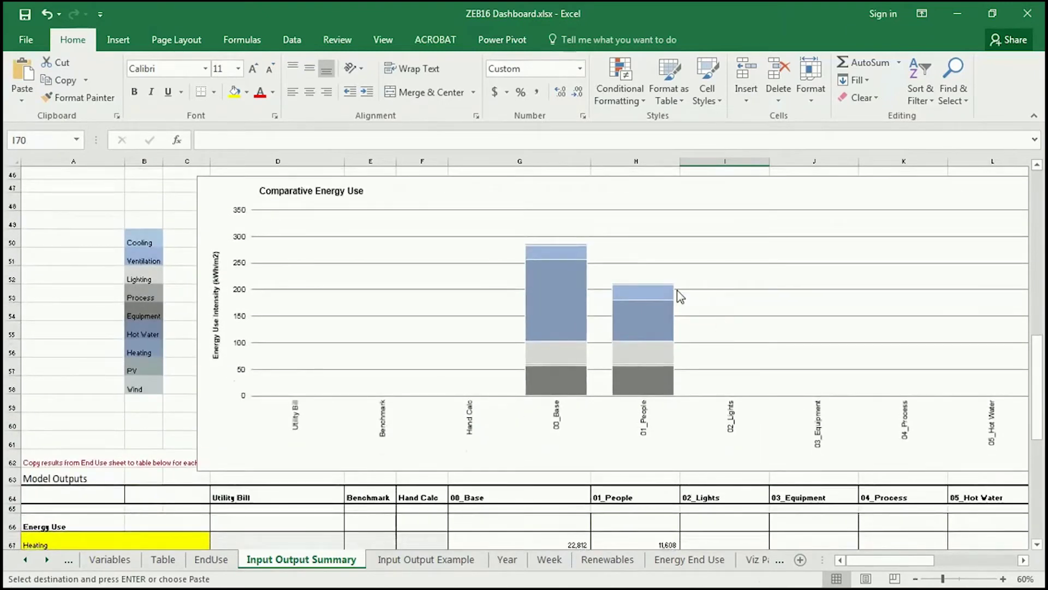
{"action": "scroll", "coordinate": [678, 306], "scroll_direction": "down", "scroll_amount": 1}
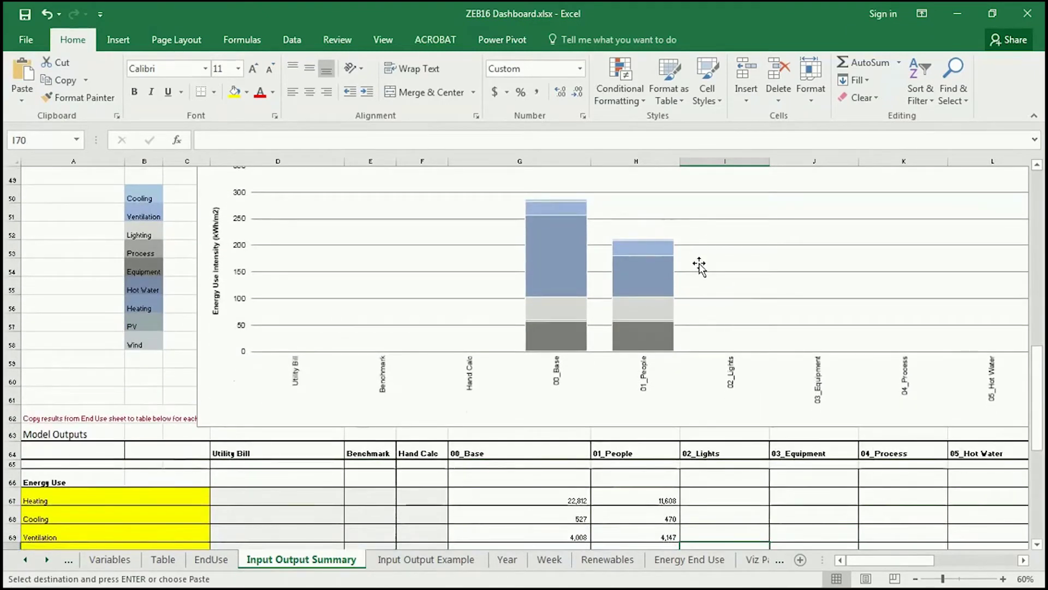
{"action": "scroll", "coordinate": [702, 264], "scroll_direction": "up", "scroll_amount": 1}
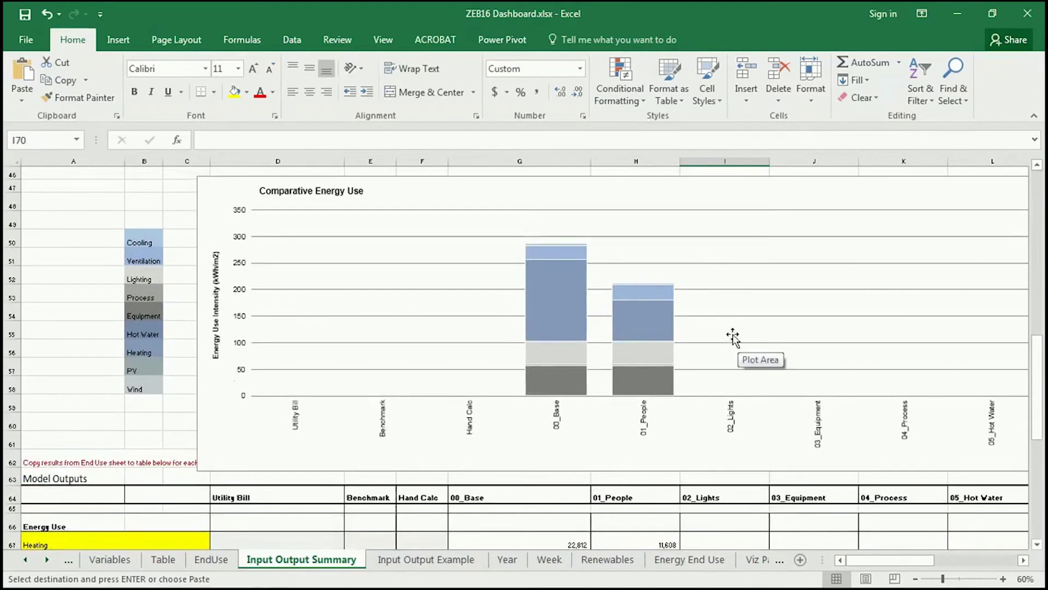
{"action": "mouse_move", "coordinate": [655, 331]}
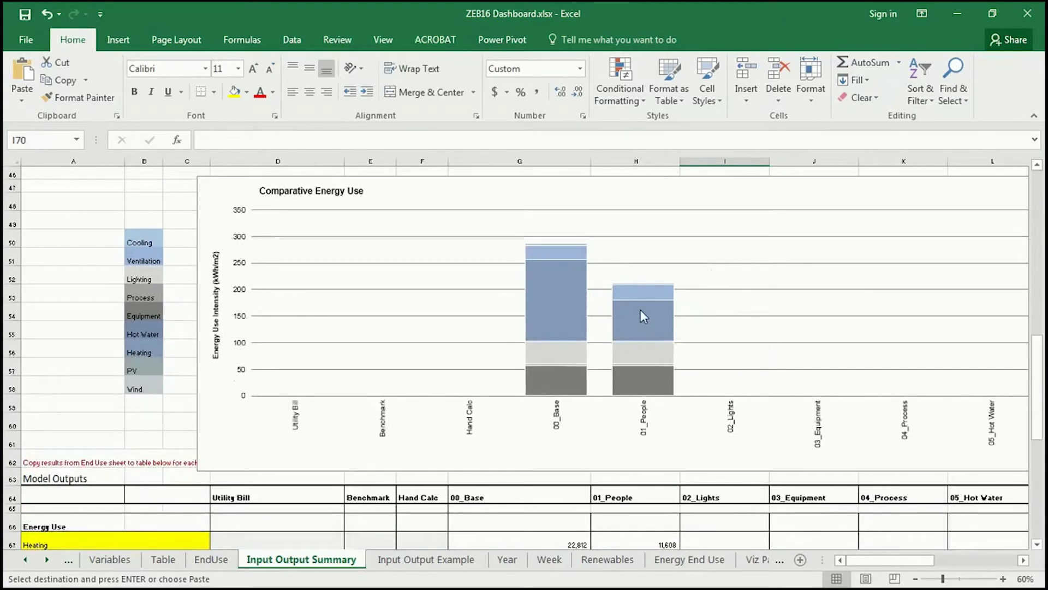
{"action": "scroll", "coordinate": [640, 310], "scroll_direction": "down", "scroll_amount": 5}
{"action": "scroll", "coordinate": [691, 241], "scroll_direction": "up", "scroll_amount": 4}
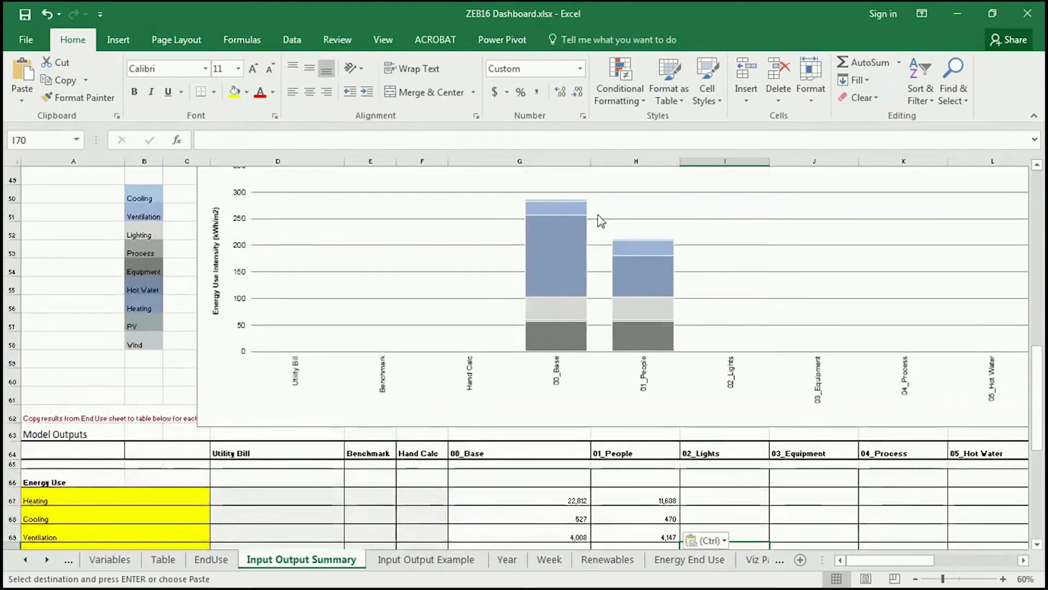
{"action": "scroll", "coordinate": [710, 262], "scroll_direction": "down", "scroll_amount": 5}
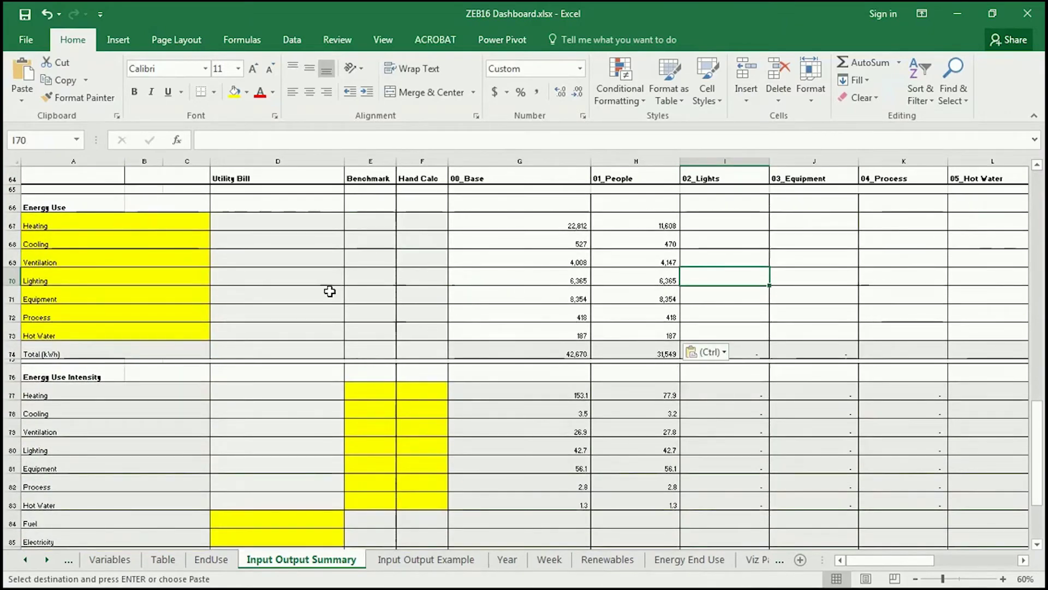
{"action": "left_click", "coordinate": [627, 244]}
{"action": "left_click", "coordinate": [578, 241]}
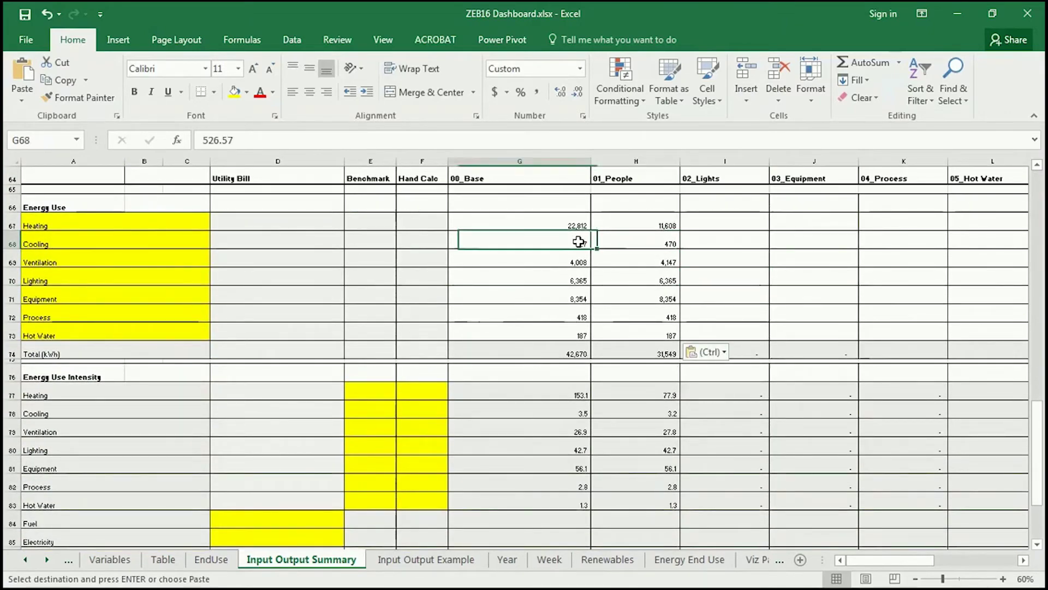
{"action": "left_click", "coordinate": [597, 241]}
{"action": "left_click_drag", "start_coordinate": [546, 262], "coordinate": [636, 262]}
{"action": "scroll", "coordinate": [620, 319], "scroll_direction": "up", "scroll_amount": 6}
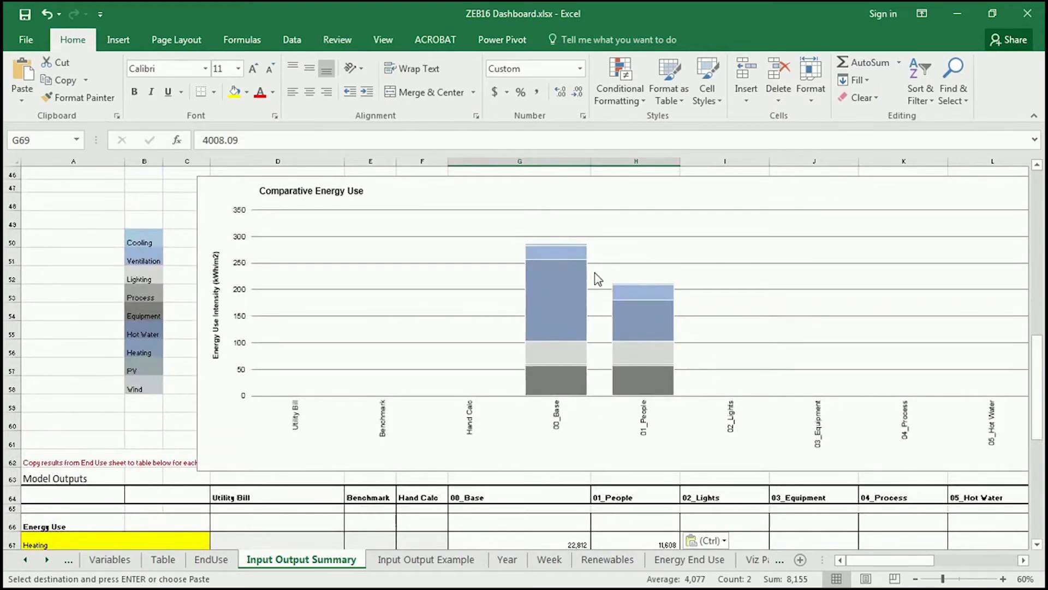
{"action": "scroll", "coordinate": [624, 296], "scroll_direction": "down", "scroll_amount": 4}
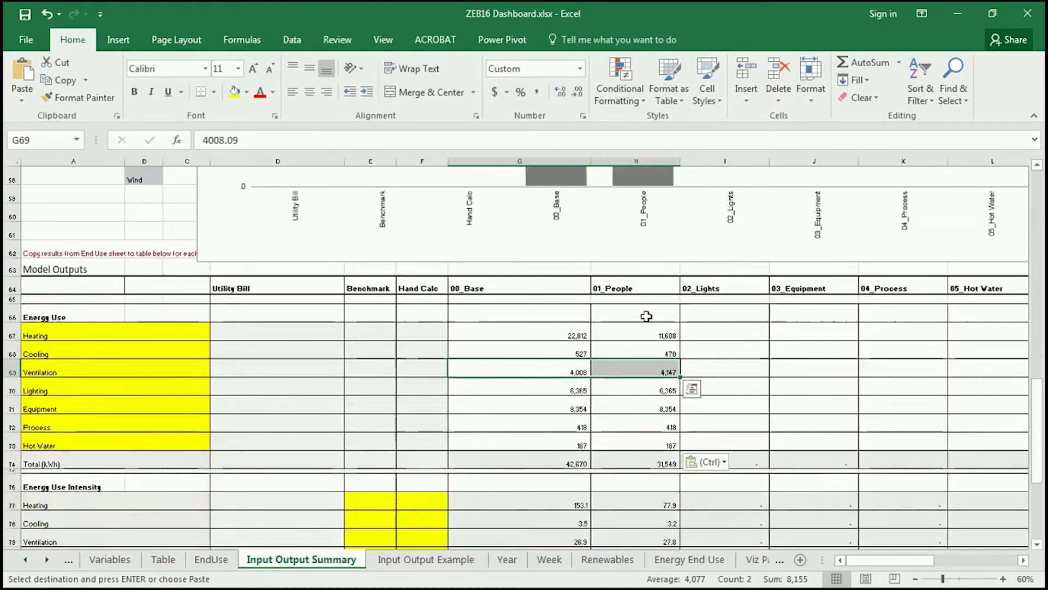
{"action": "scroll", "coordinate": [608, 461], "scroll_direction": "up", "scroll_amount": 5}
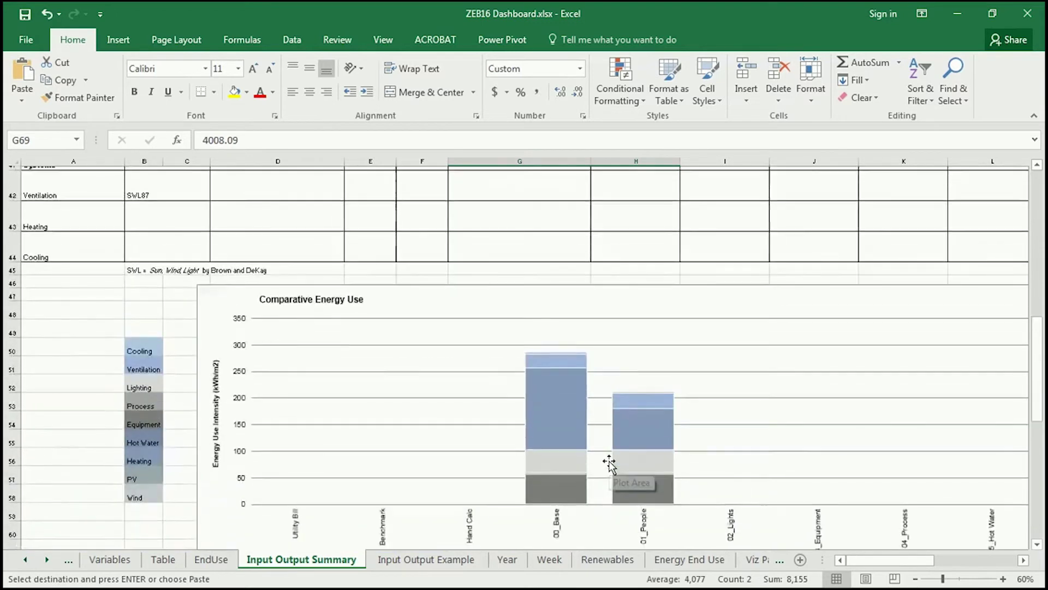
{"action": "left_click", "coordinate": [214, 261]}
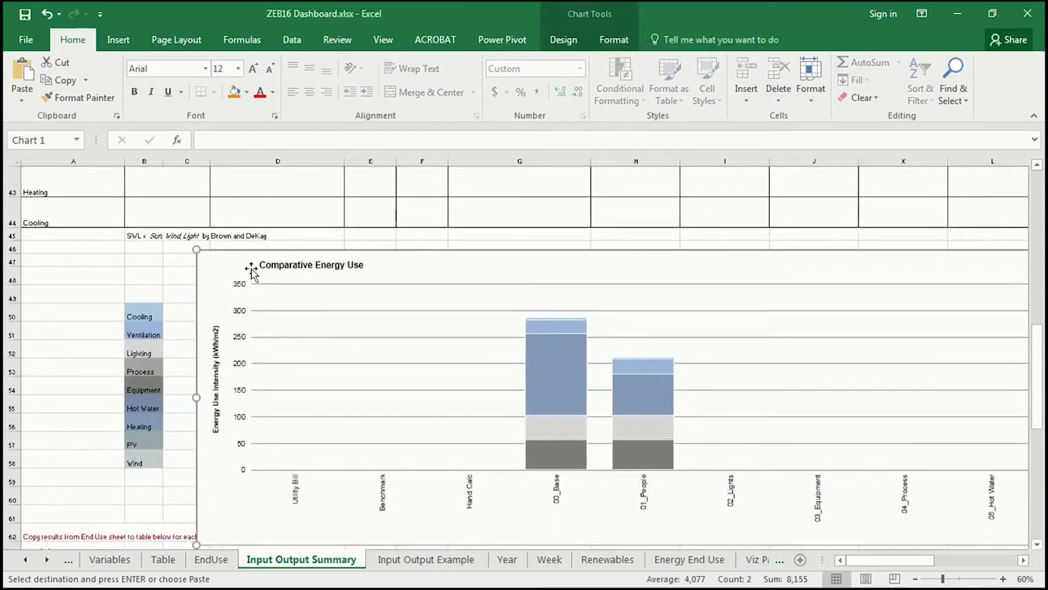
Paste a copy of the Comparative Energy Use chart below the tables
{"action": "scroll", "coordinate": [251, 271], "scroll_direction": "down", "scroll_amount": 7}
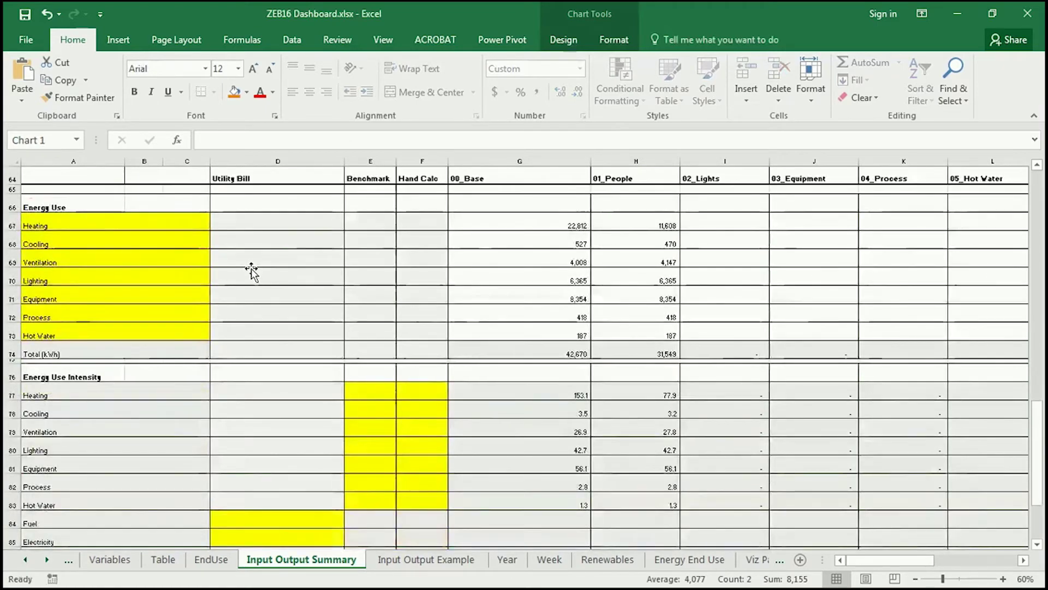
{"action": "scroll", "coordinate": [252, 270], "scroll_direction": "down", "scroll_amount": 5}
{"action": "left_click", "coordinate": [194, 336]}
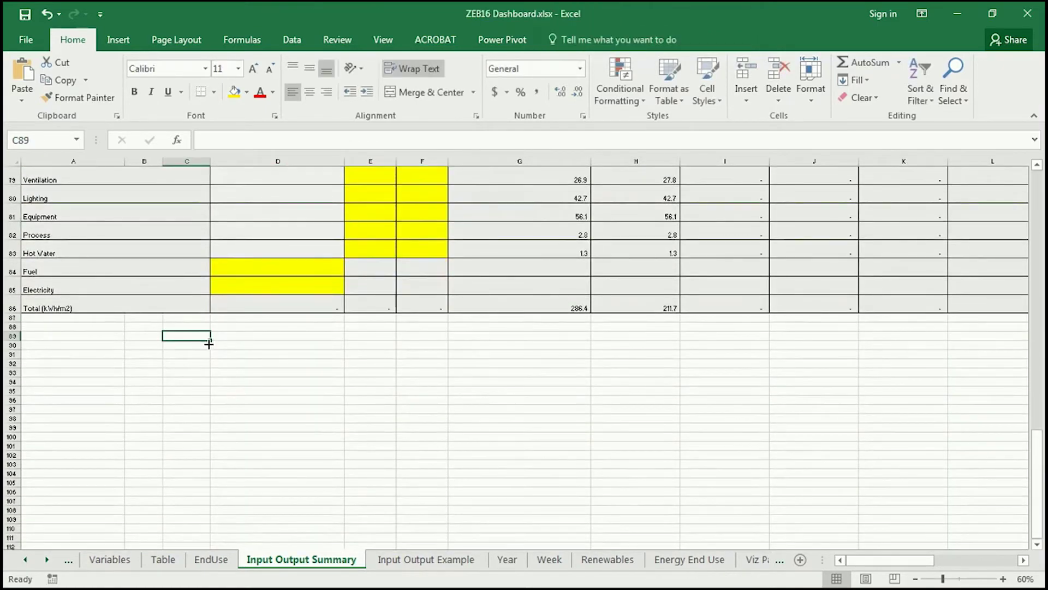
{"action": "key", "text": "ctrl+v"}
{"action": "scroll", "coordinate": [290, 351], "scroll_direction": "down", "scroll_amount": 2}
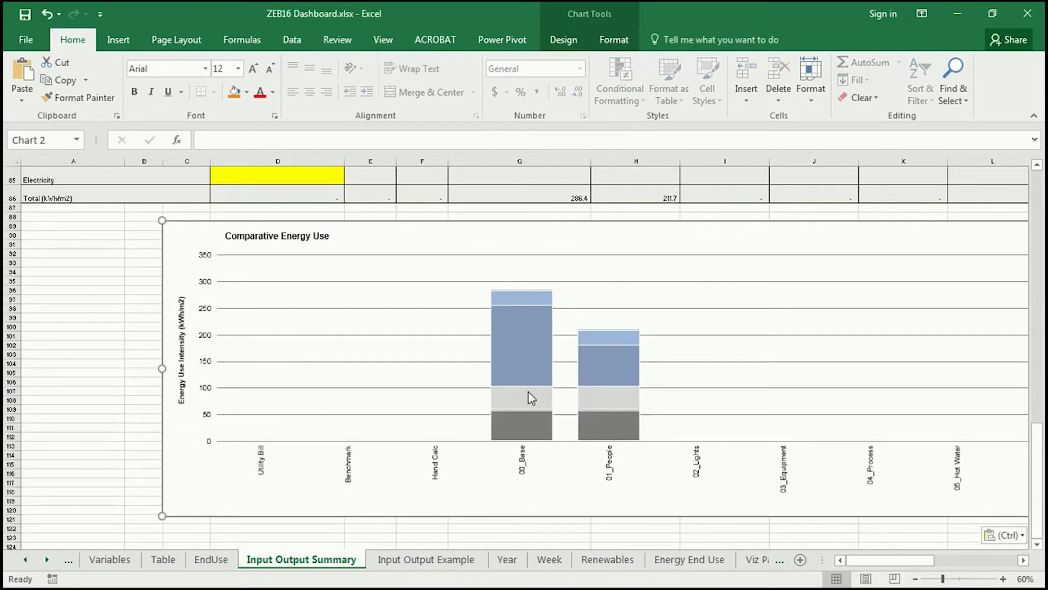
Delete the light-grey, dark-grey and light-blue series from the copied chart
{"action": "left_click", "coordinate": [518, 396]}
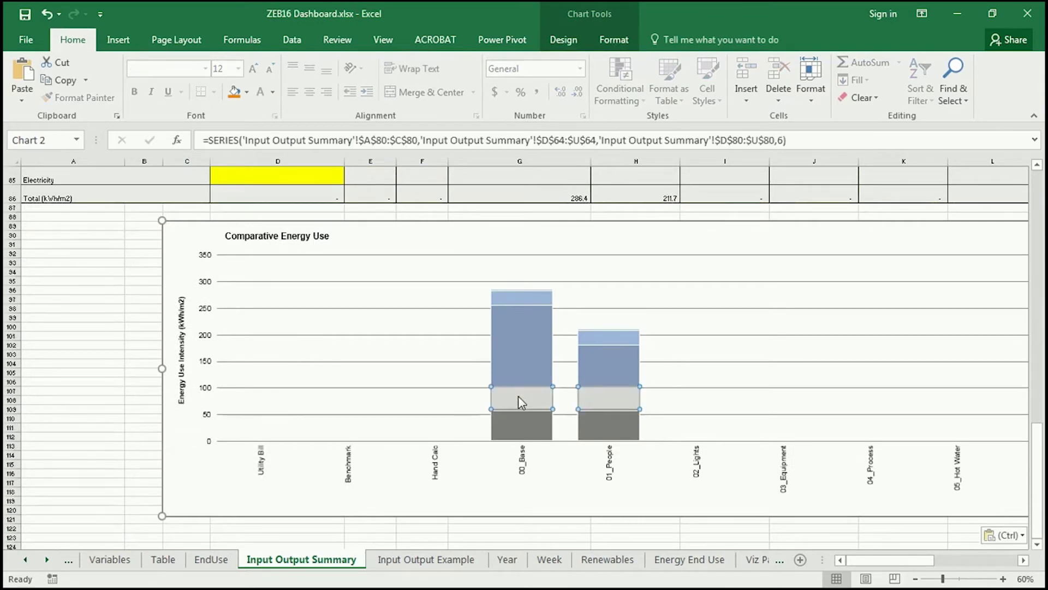
{"action": "key", "text": "Delete"}
{"action": "left_click", "coordinate": [530, 412]}
{"action": "key", "text": "Delete"}
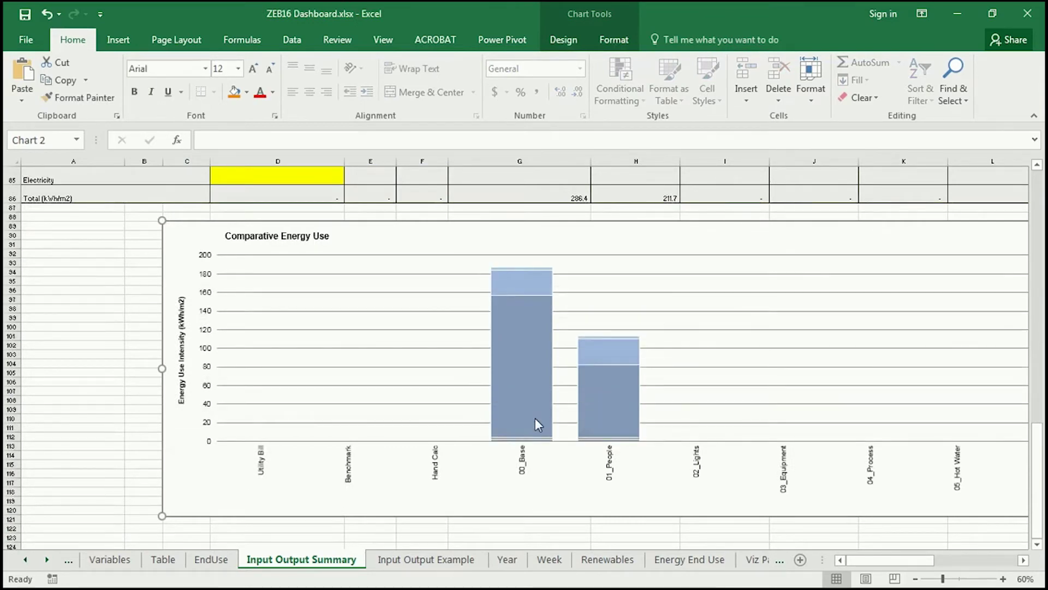
{"action": "left_click", "coordinate": [538, 285]}
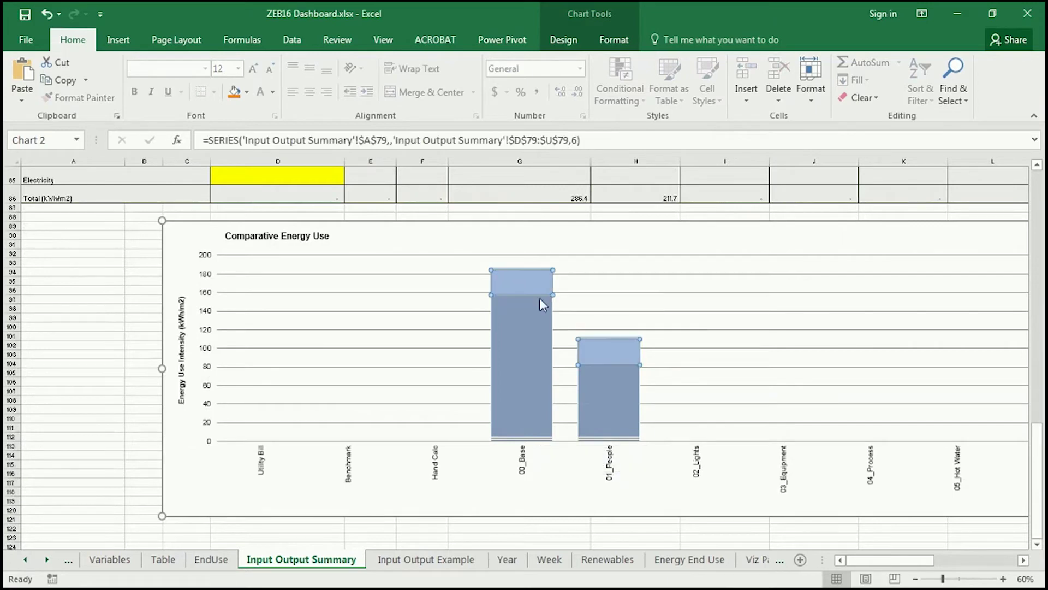
{"action": "key", "text": "Delete"}
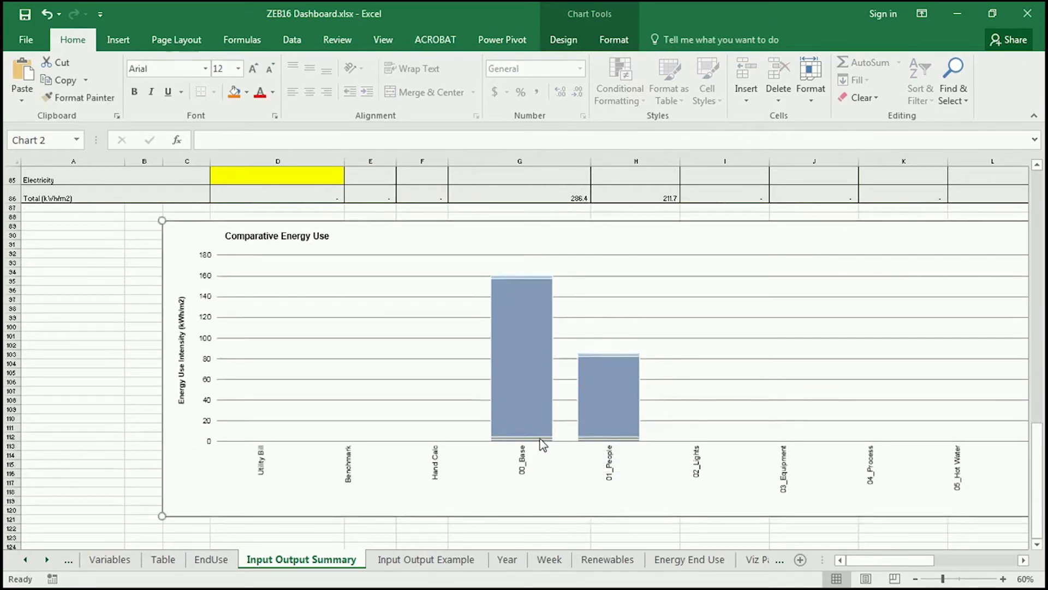
Identify the remaining series, such as Process and Hot Water, through the Chart Elements list
{"action": "left_click", "coordinate": [541, 439]}
{"action": "left_click", "coordinate": [542, 443]}
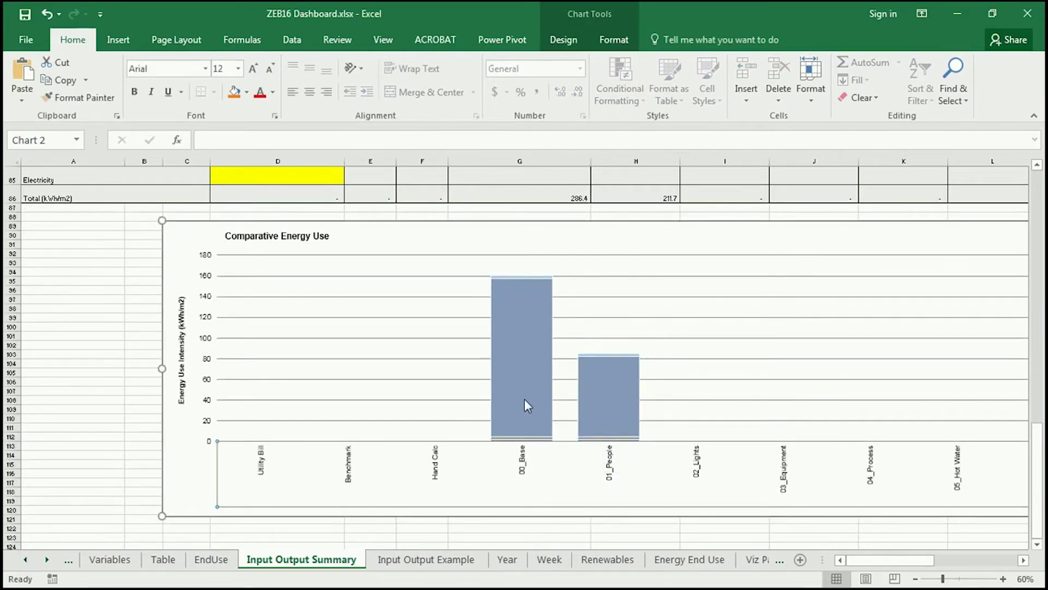
{"action": "left_click", "coordinate": [613, 39]}
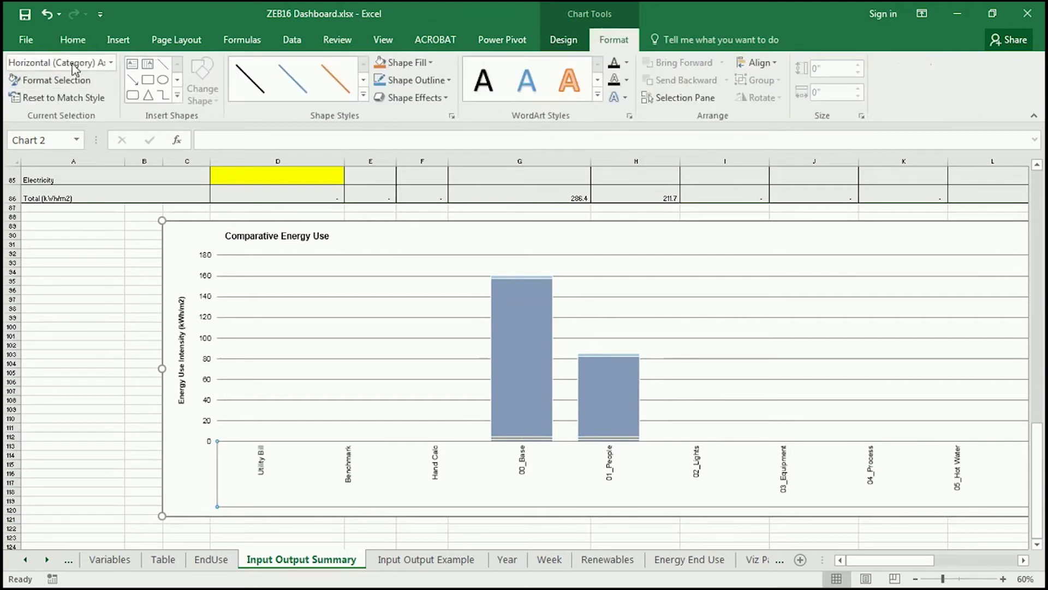
{"action": "left_click", "coordinate": [75, 64]}
{"action": "key", "text": "Escape"}
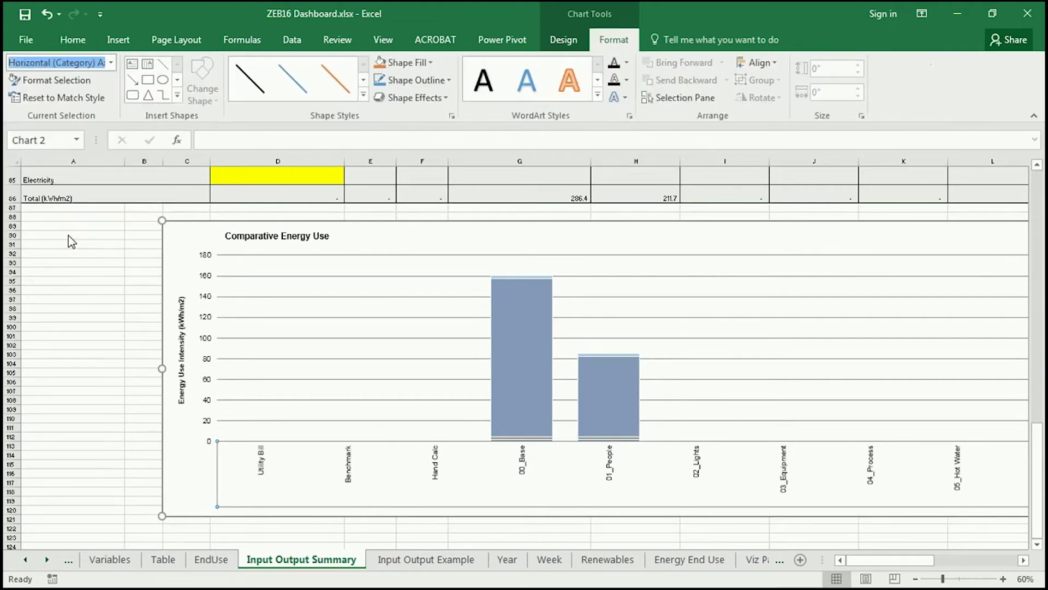
{"action": "key", "text": "Down"}
{"action": "key", "text": "Escape"}
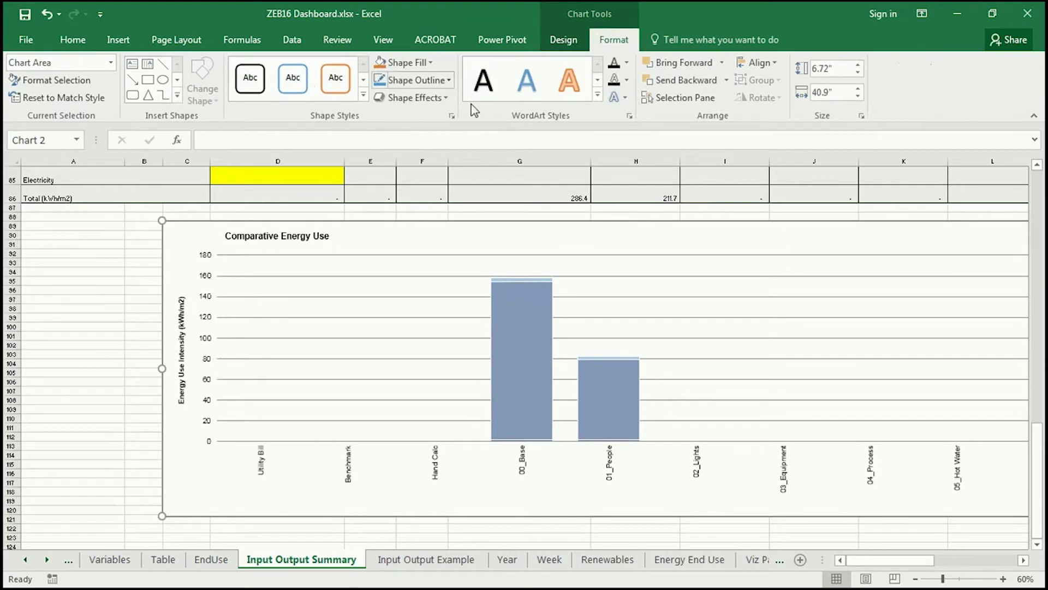
{"action": "left_click", "coordinate": [111, 65]}
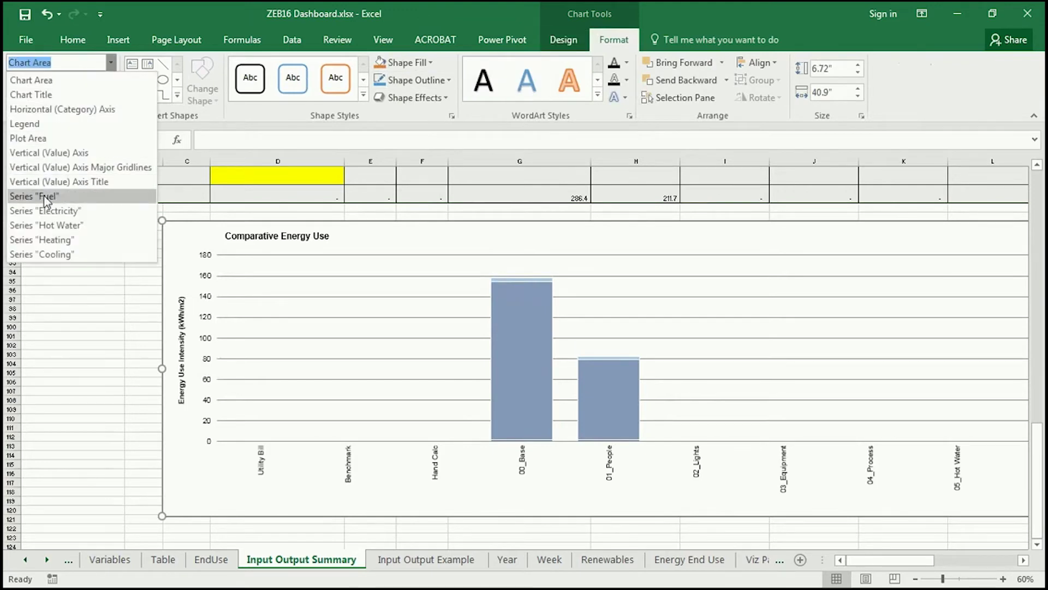
{"action": "left_click", "coordinate": [63, 225]}
{"action": "key", "text": "Escape"}
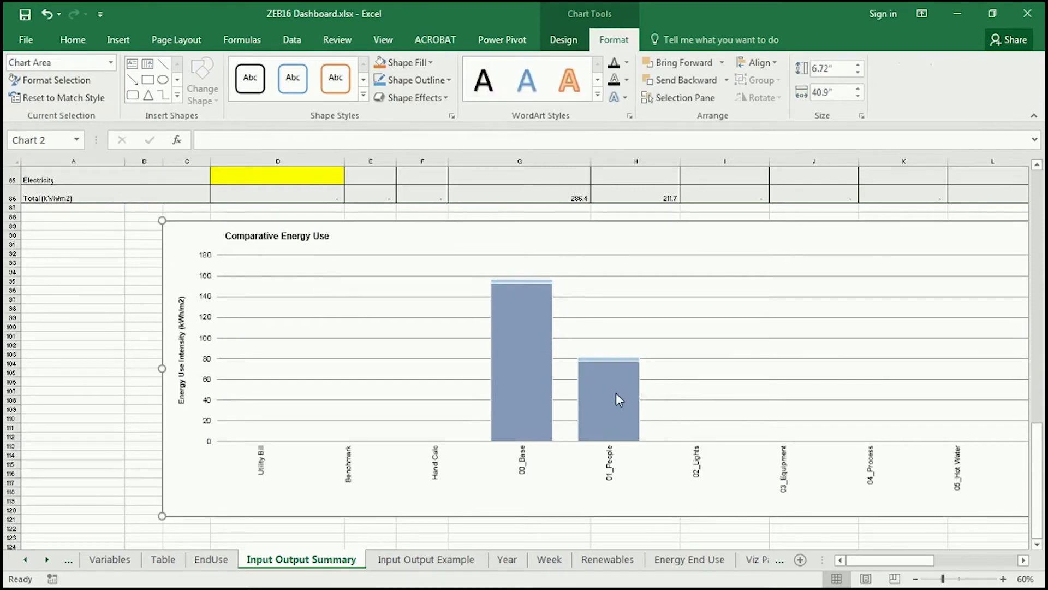
Deselect the chart and scroll back up to review the heating values
{"action": "key", "text": "Escape"}
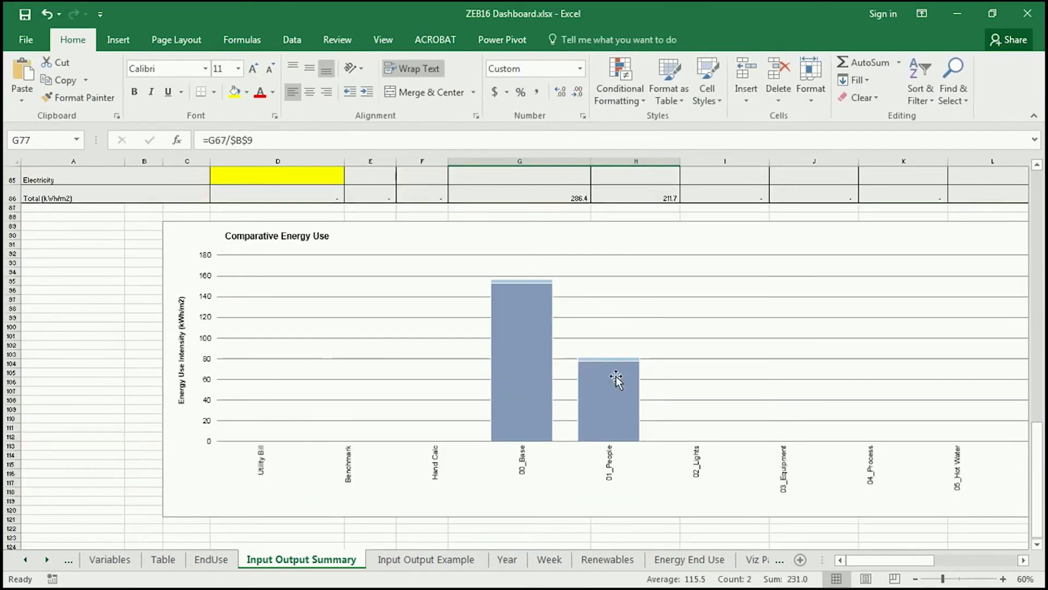
{"action": "left_click", "coordinate": [119, 346]}
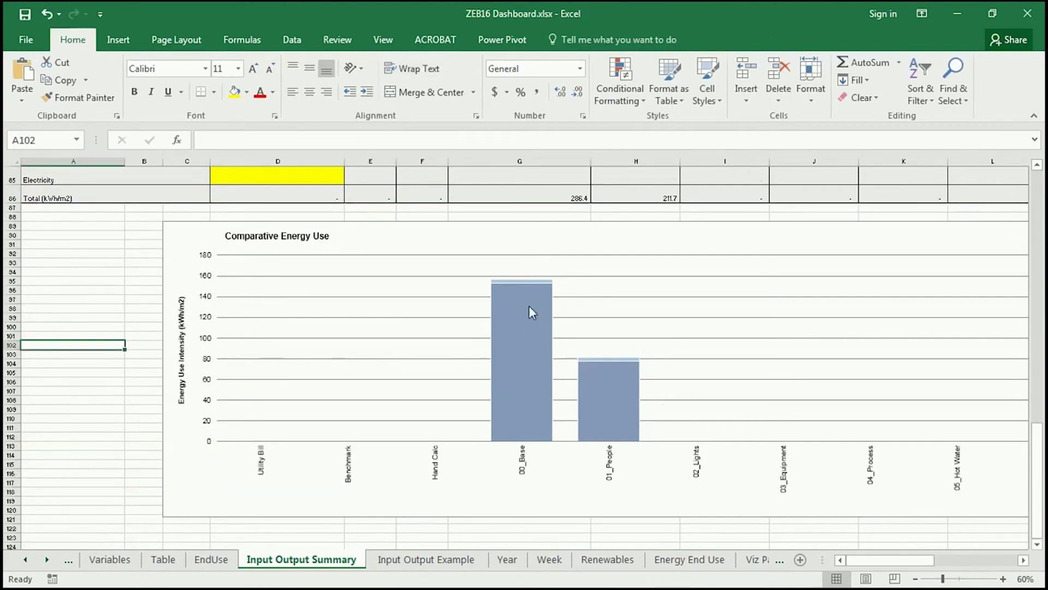
{"action": "scroll", "coordinate": [637, 355], "scroll_direction": "up", "scroll_amount": 6}
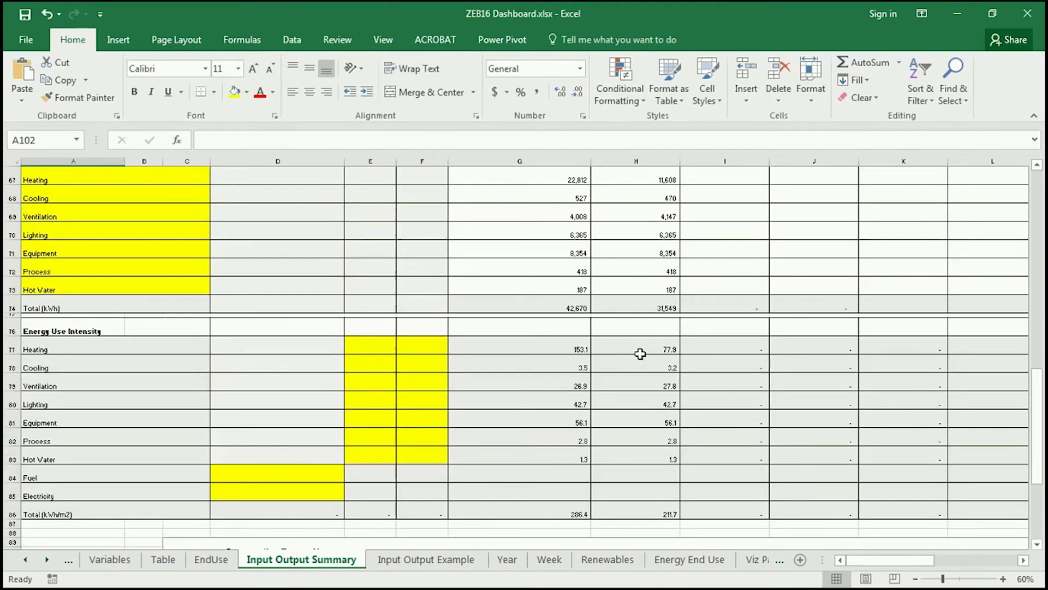
{"action": "scroll", "coordinate": [640, 354], "scroll_direction": "up", "scroll_amount": 6}
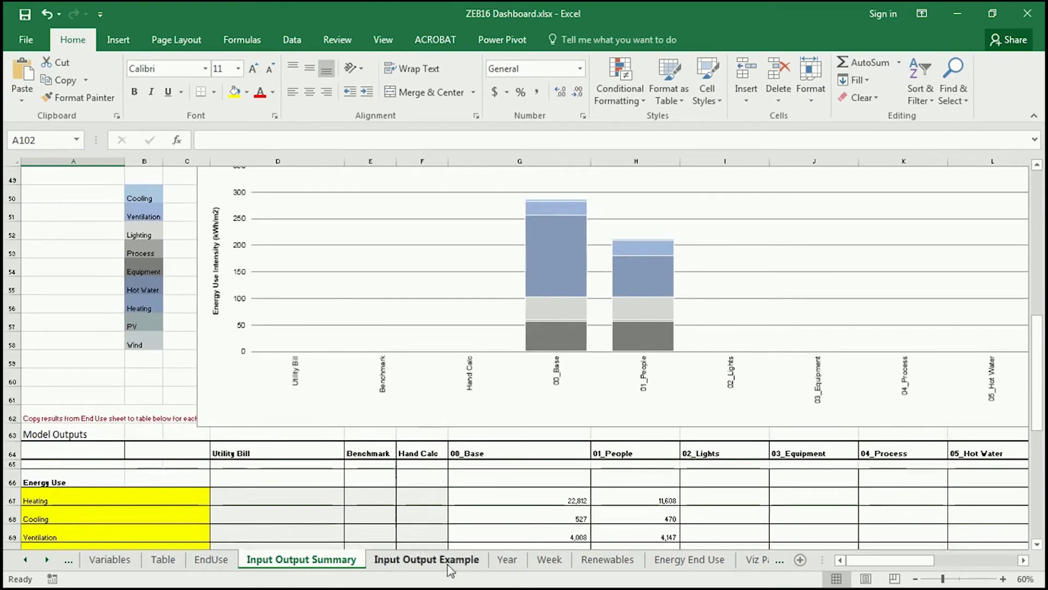
View the Year sheet's annual heating/cooling heat map, then switch back to the IDF Editor
{"action": "left_click", "coordinate": [507, 560]}
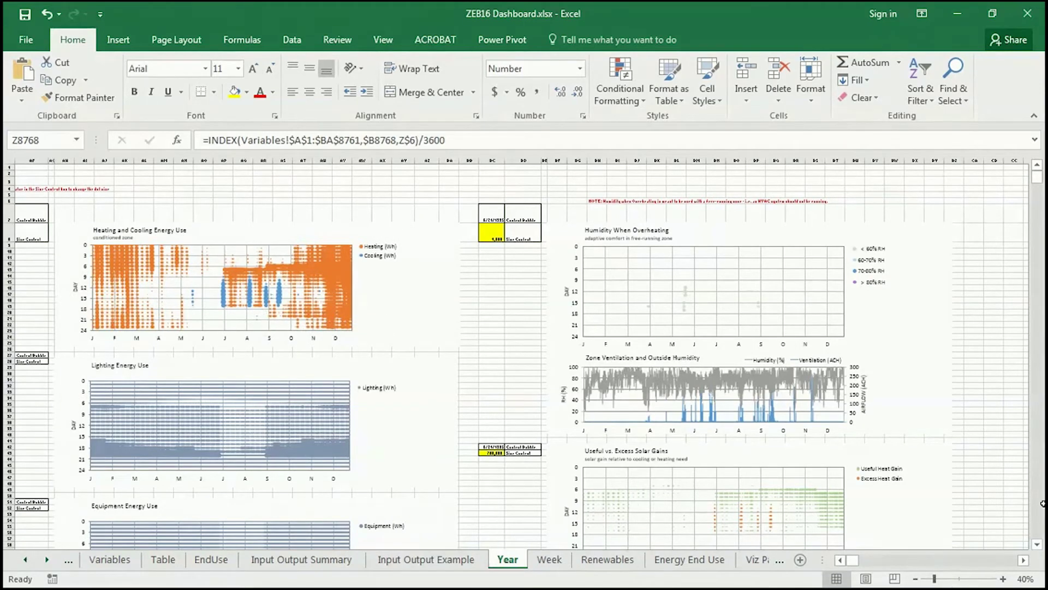
{"action": "key", "text": "alt+Tab"}
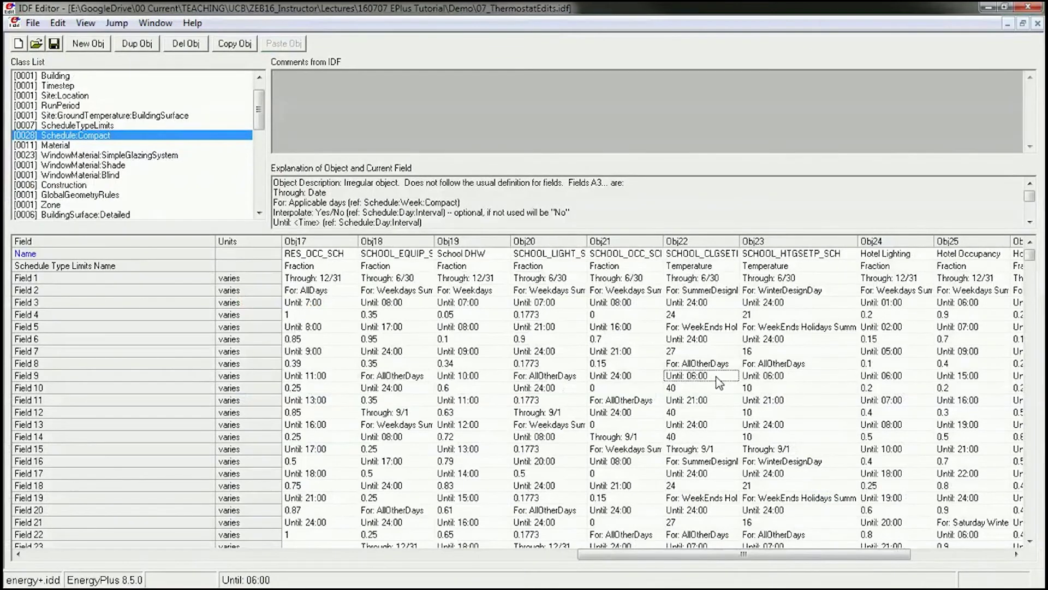
Review the cooling schedule's Through: 6/30 and Through: 9/1 periods, then minimize the IDF Editor
{"action": "left_click", "coordinate": [710, 278]}
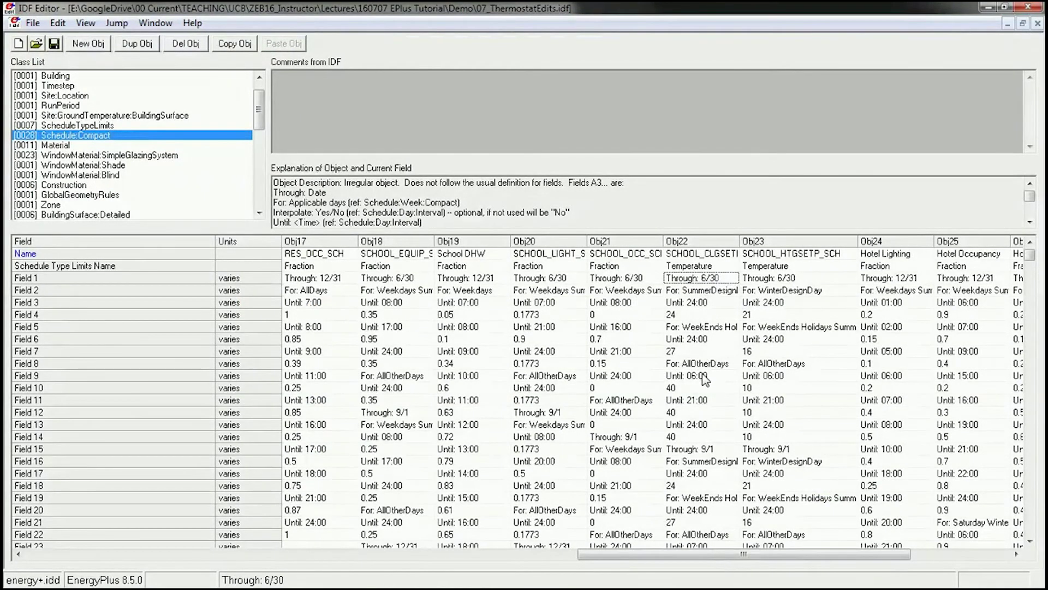
{"action": "left_click", "coordinate": [709, 450]}
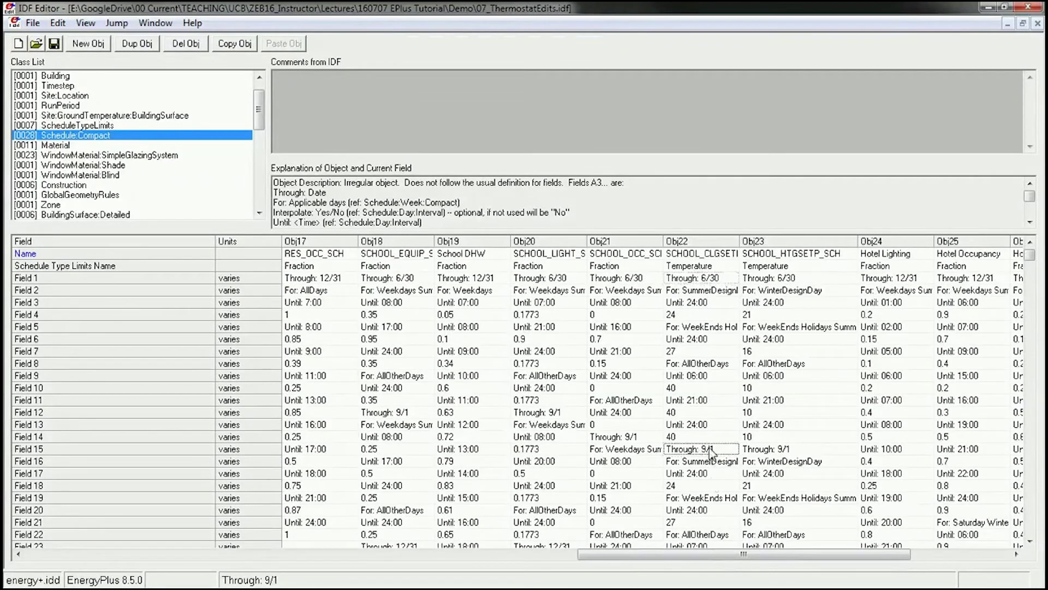
{"action": "left_click", "coordinate": [710, 278]}
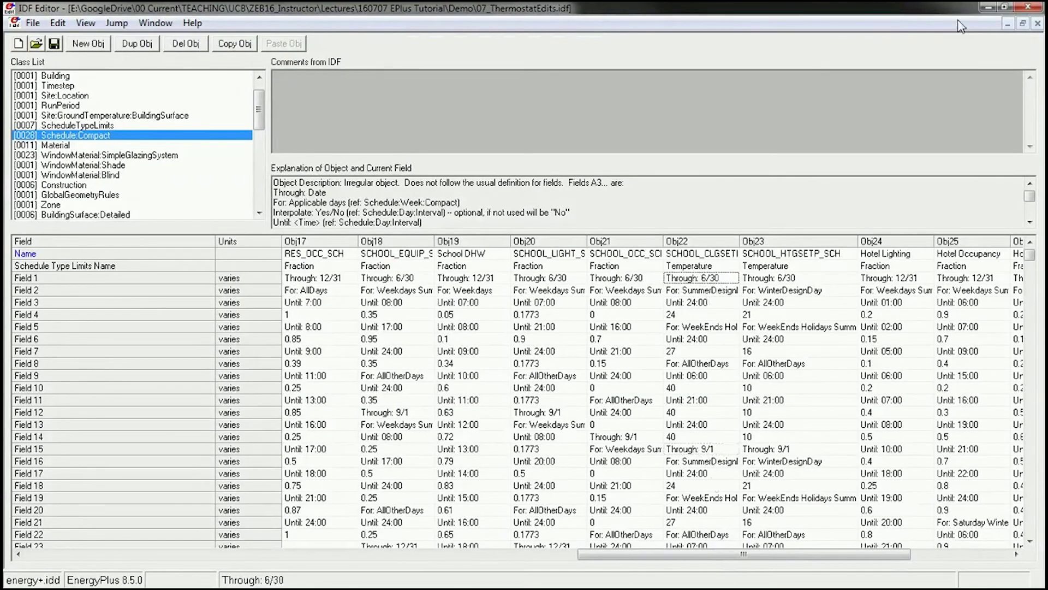
{"action": "left_click", "coordinate": [989, 7]}
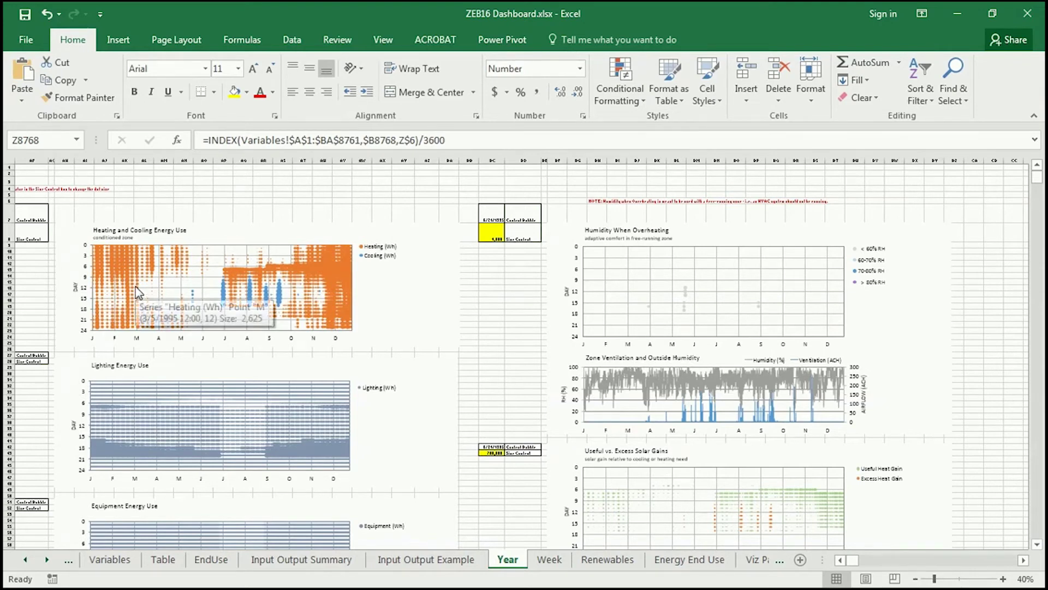
{"action": "mouse_move", "coordinate": [131, 298]}
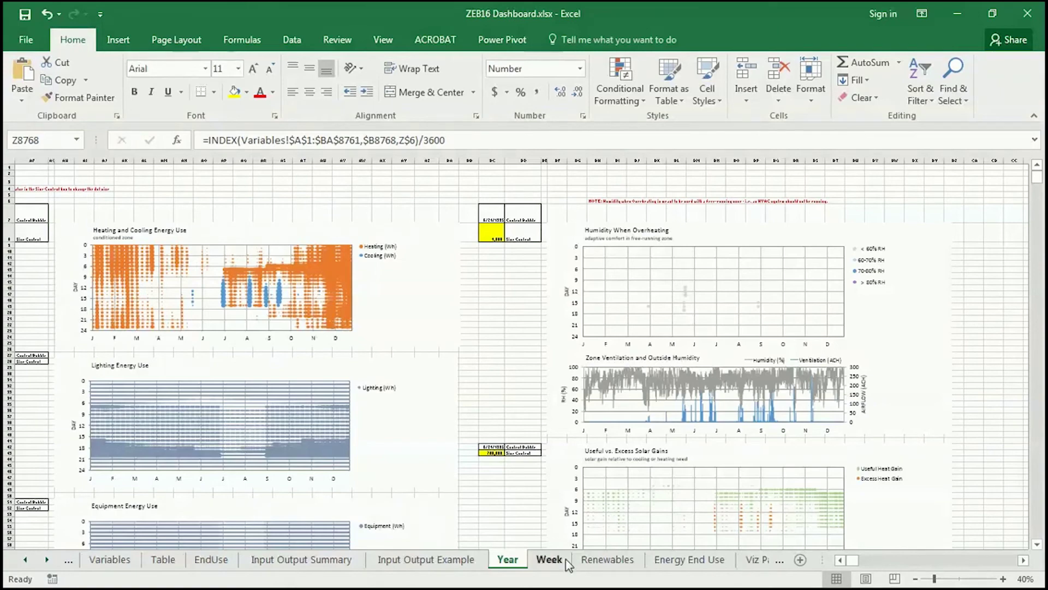
On the Week sheet, change the start date in Z9 to 2/18/1995 so charts cover 2/18–2/25
{"action": "left_click", "coordinate": [549, 559]}
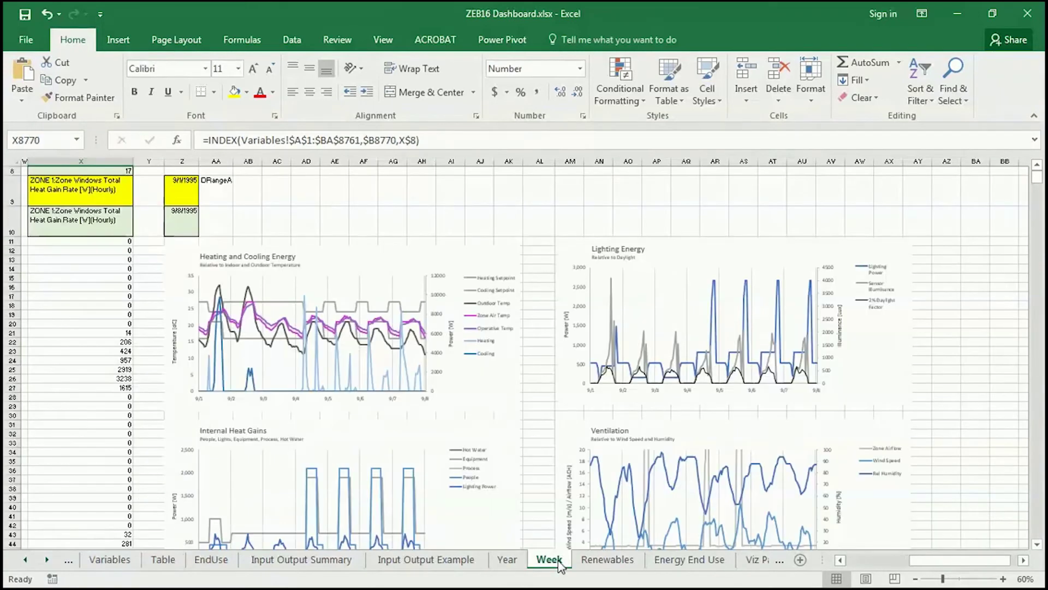
{"action": "left_click_drag", "start_coordinate": [947, 560], "coordinate": [937, 558]}
{"action": "left_click", "coordinate": [498, 191]}
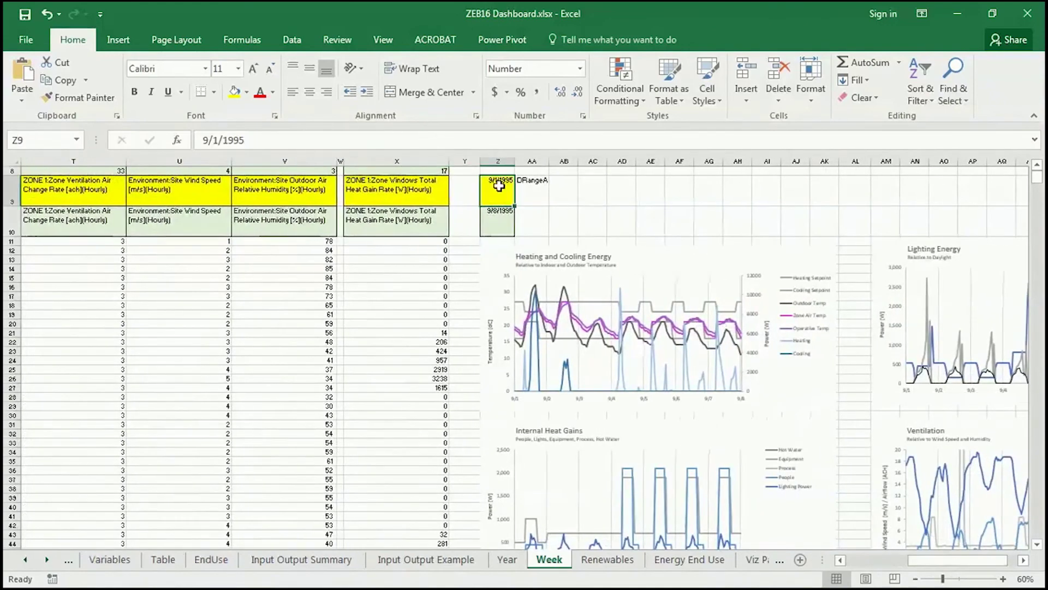
{"action": "left_click", "coordinate": [207, 140]}
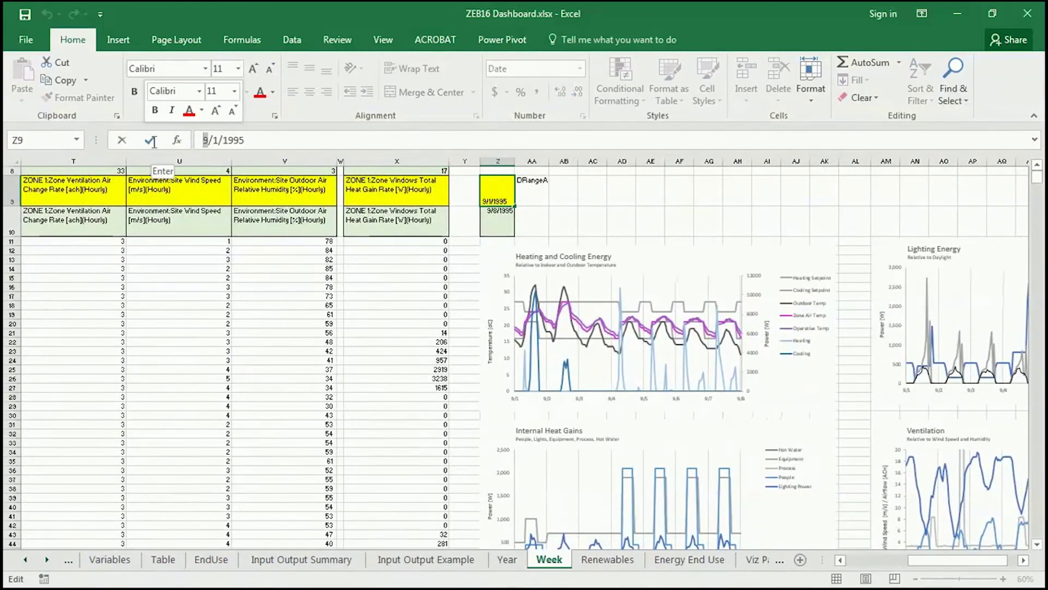
{"action": "type", "text": "2/18"}
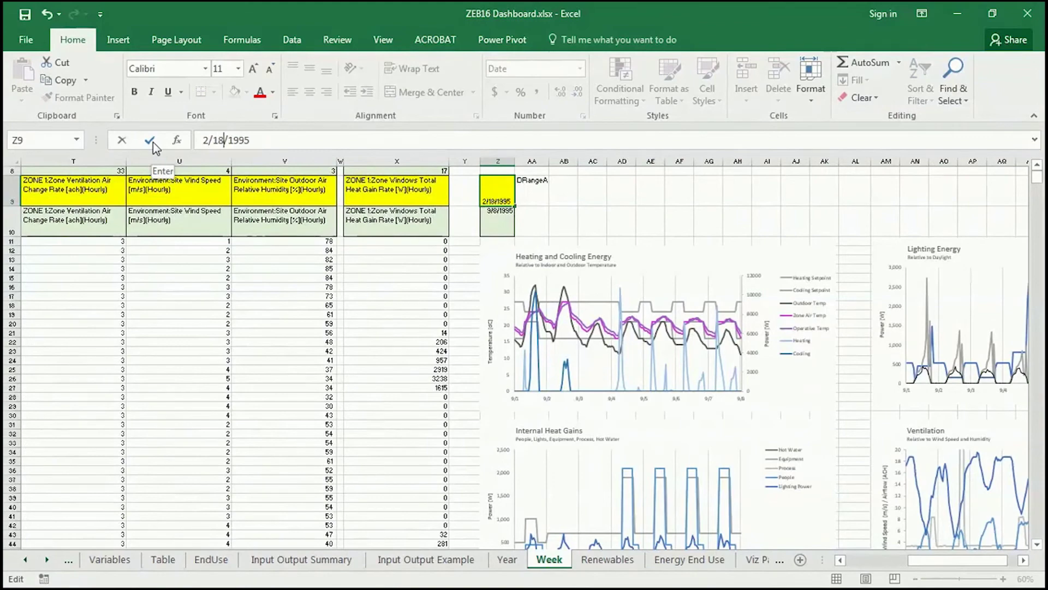
{"action": "left_click", "coordinate": [150, 141]}
{"action": "key", "text": "Down"}
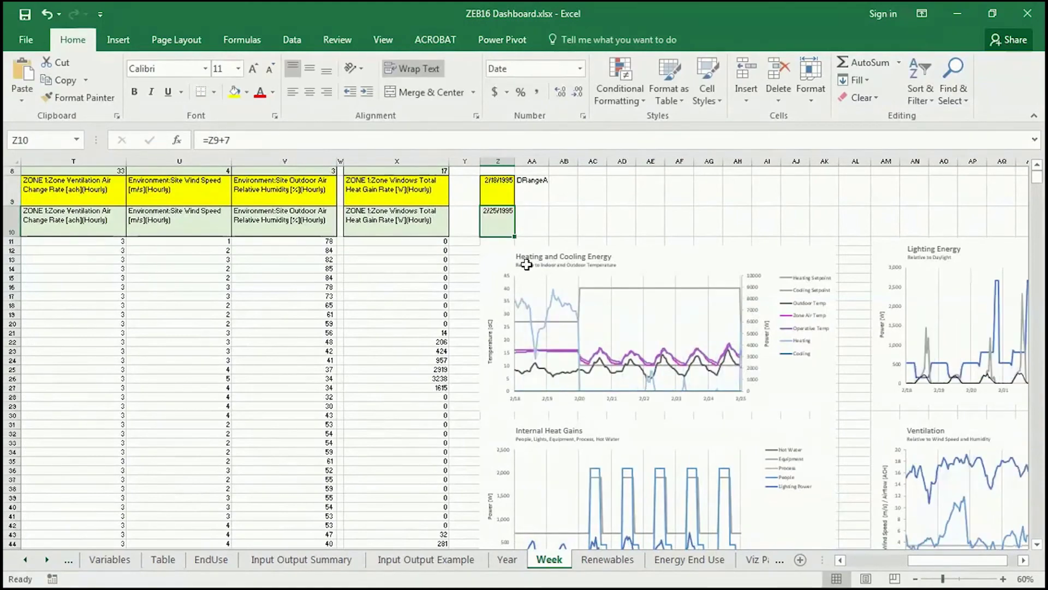
{"action": "left_click_drag", "start_coordinate": [968, 561], "coordinate": [975, 567]}
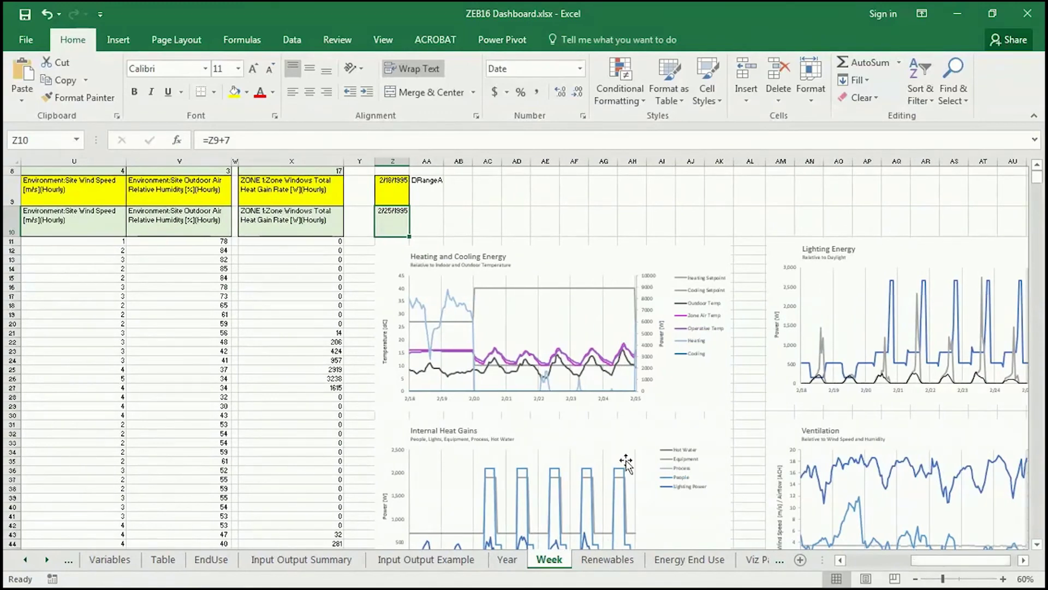
{"action": "left_click", "coordinate": [1003, 579]}
Zoom the Week sheet to 90% and inspect the chart's hourly Heating and Cooling curves
{"action": "left_click", "coordinate": [1003, 579]}
{"action": "left_click", "coordinate": [1003, 579]}
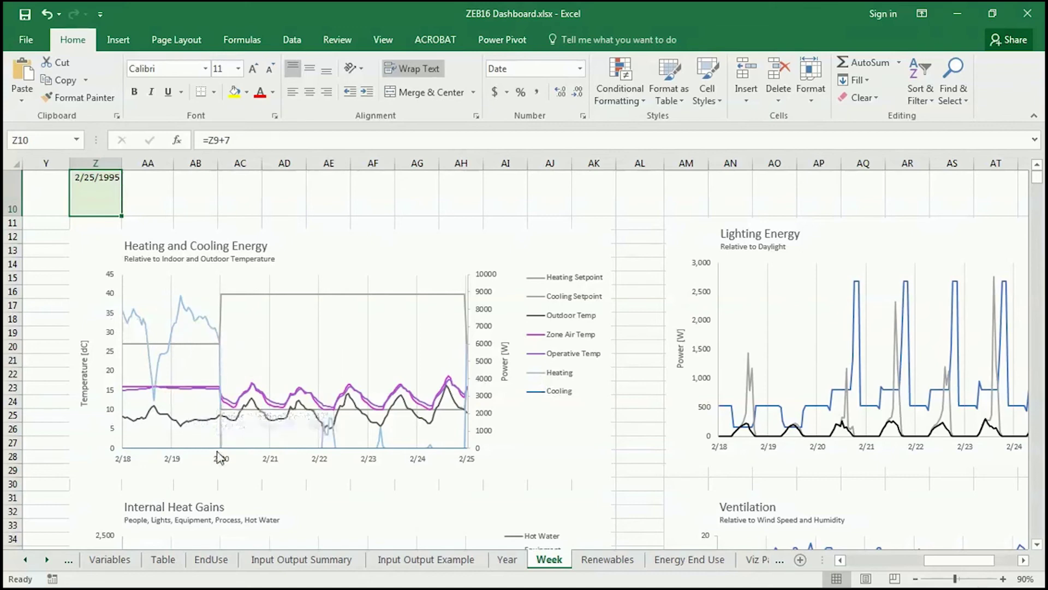
{"action": "mouse_move", "coordinate": [220, 456]}
{"action": "mouse_move", "coordinate": [332, 425]}
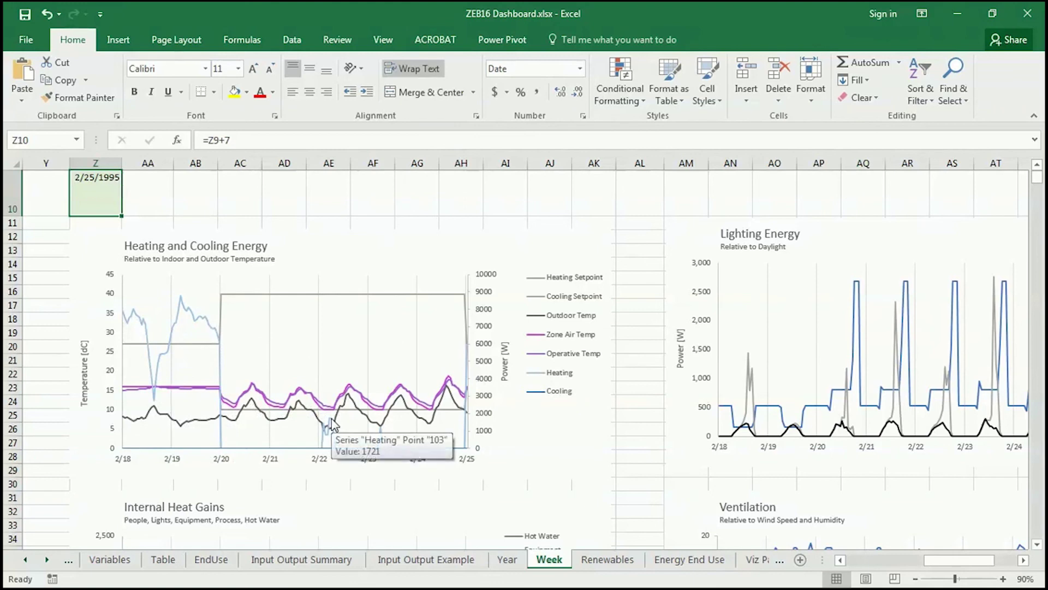